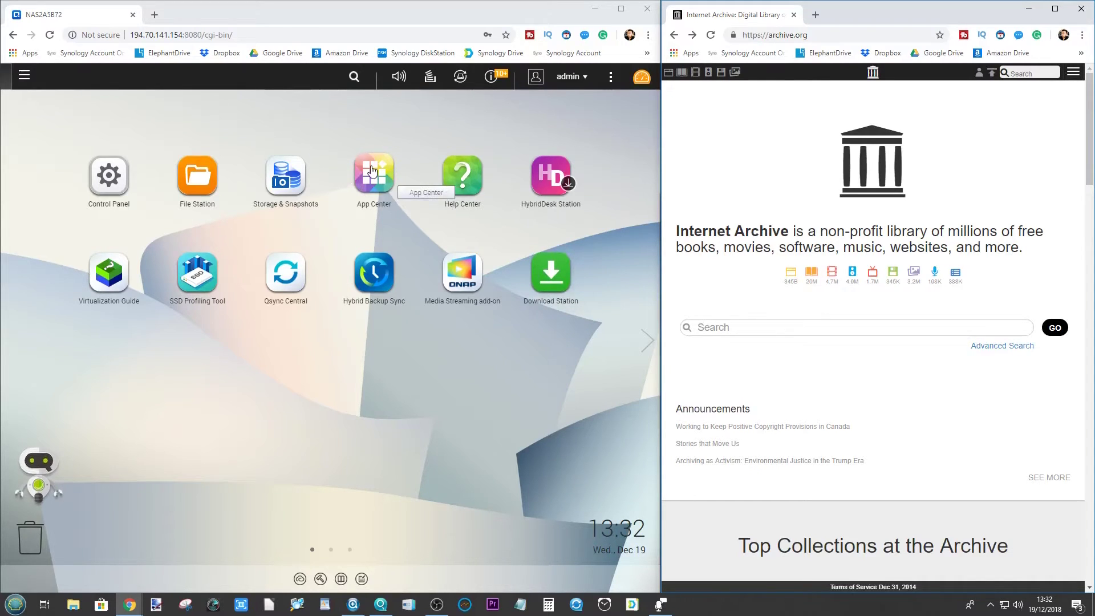
Open Download Station beside the browser and go to the Internet Archive Software collection.
click(557, 273)
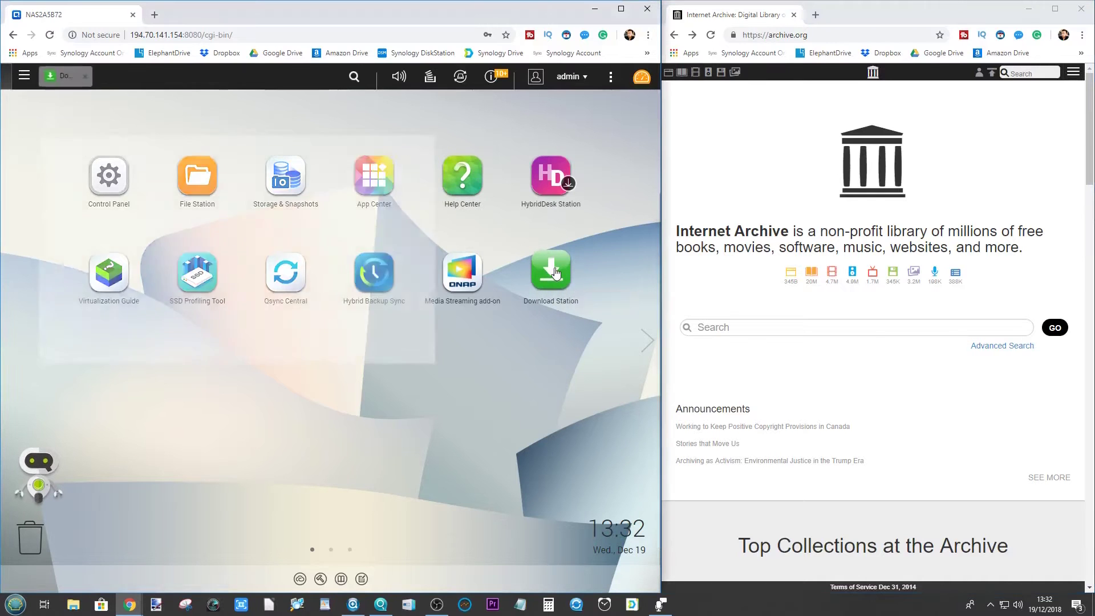
drag(468, 209, 437, 174)
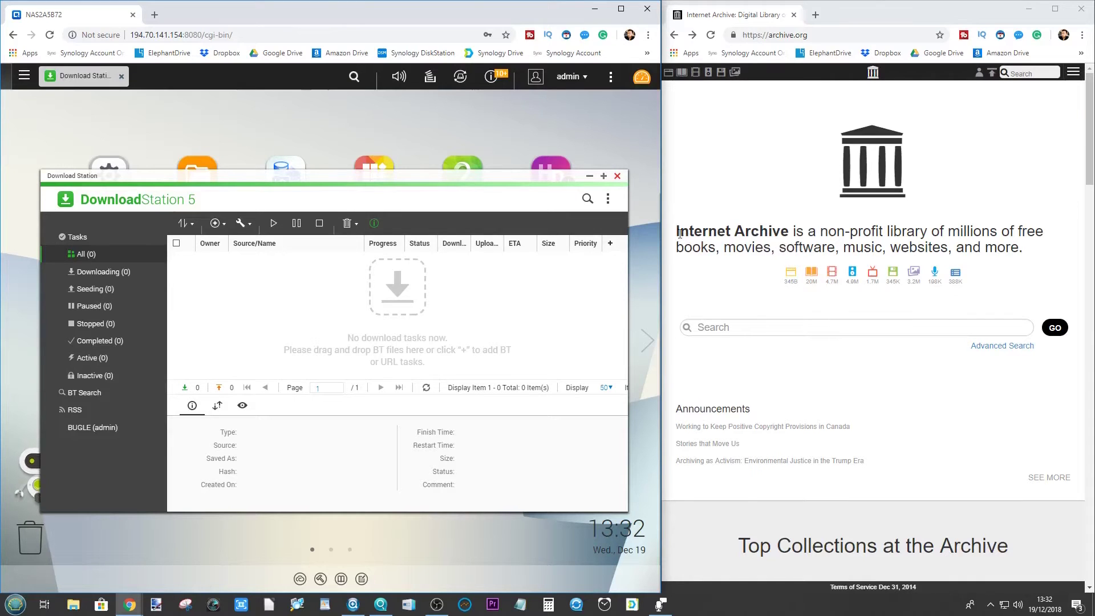
drag(680, 234, 792, 234)
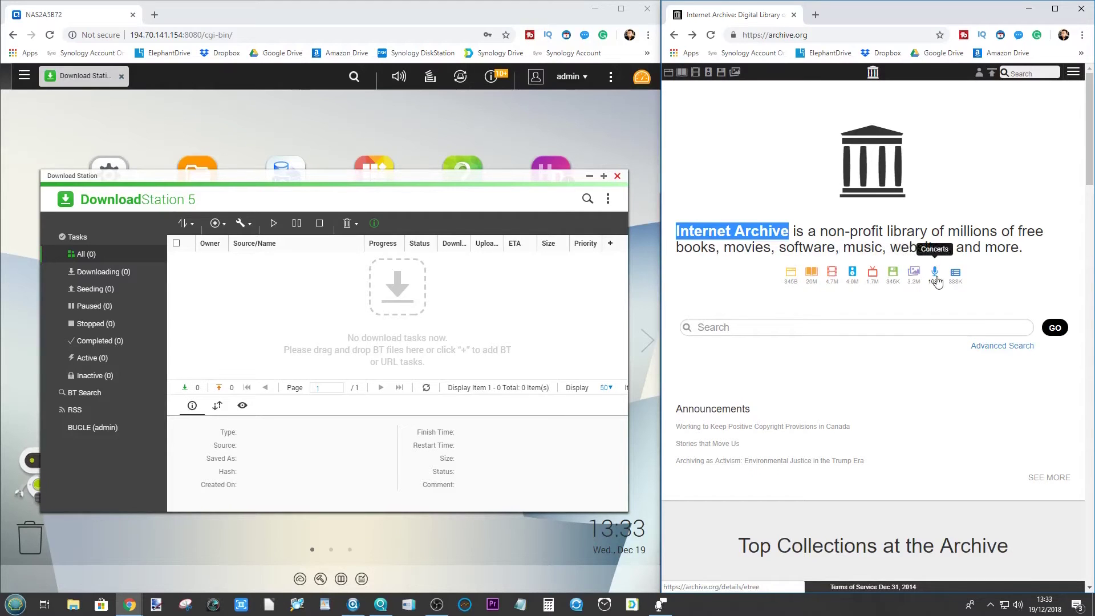
click(884, 272)
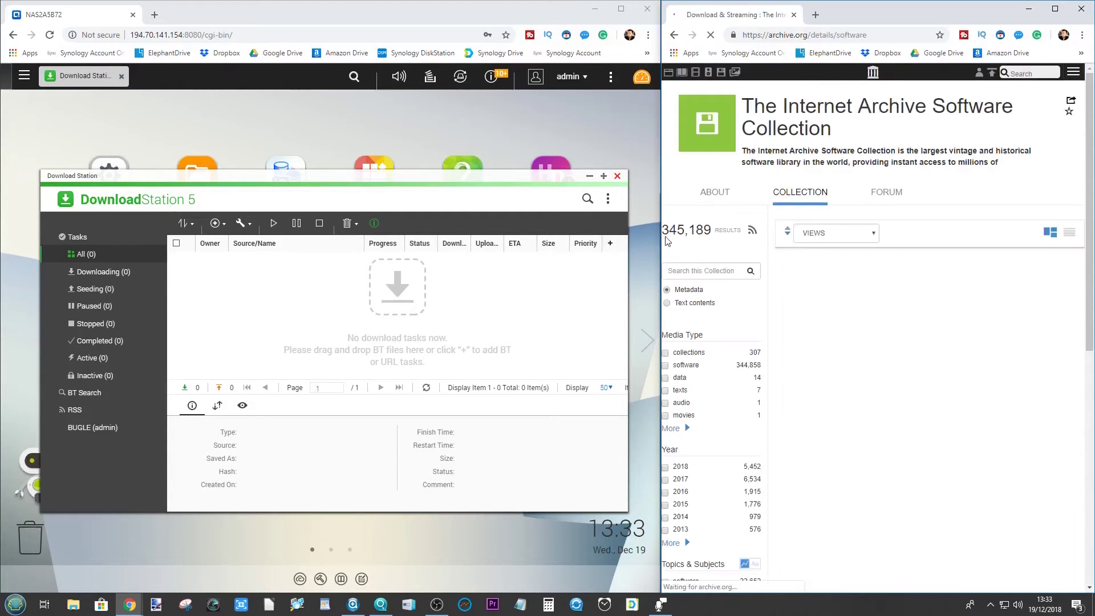
Widen the browser and scroll the Software Collection grid to The DOOM Level CD Collection.
drag(661, 231, 290, 232)
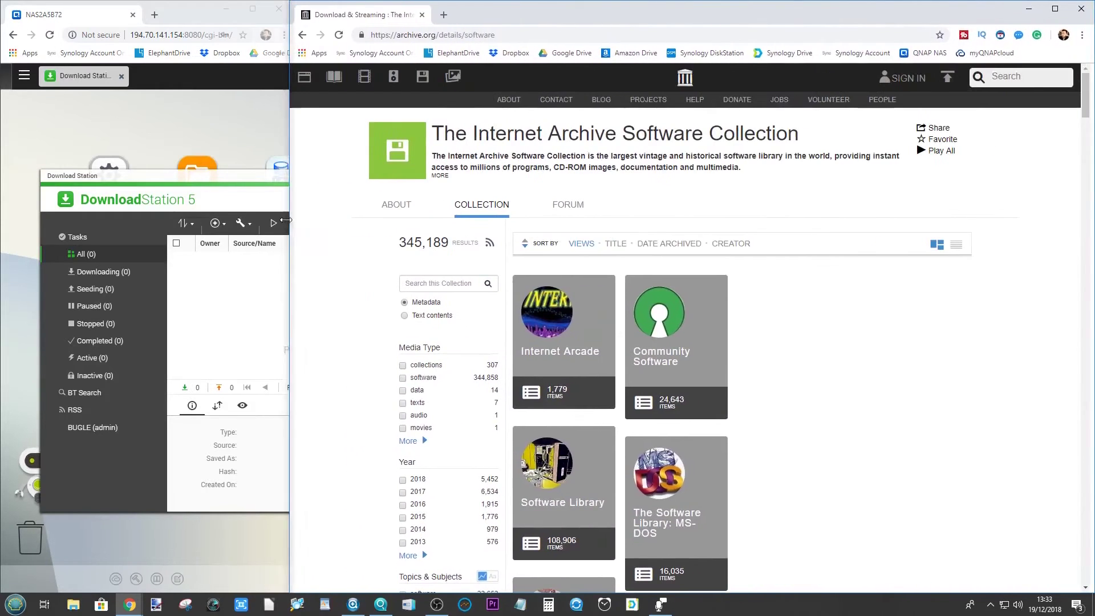
scroll(712, 289, down, 9)
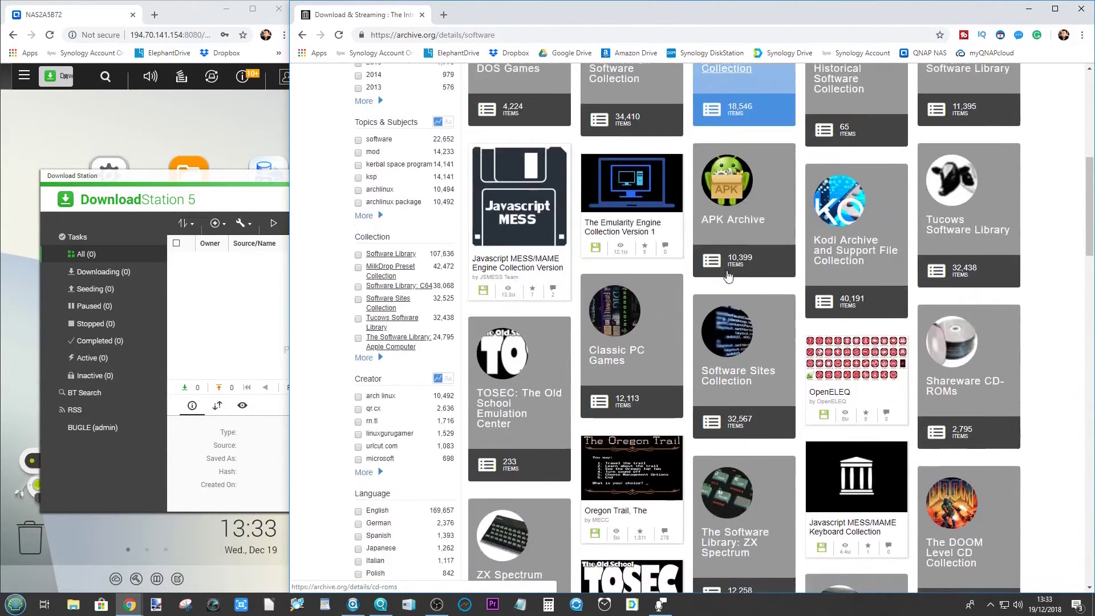
scroll(711, 289, up, 6)
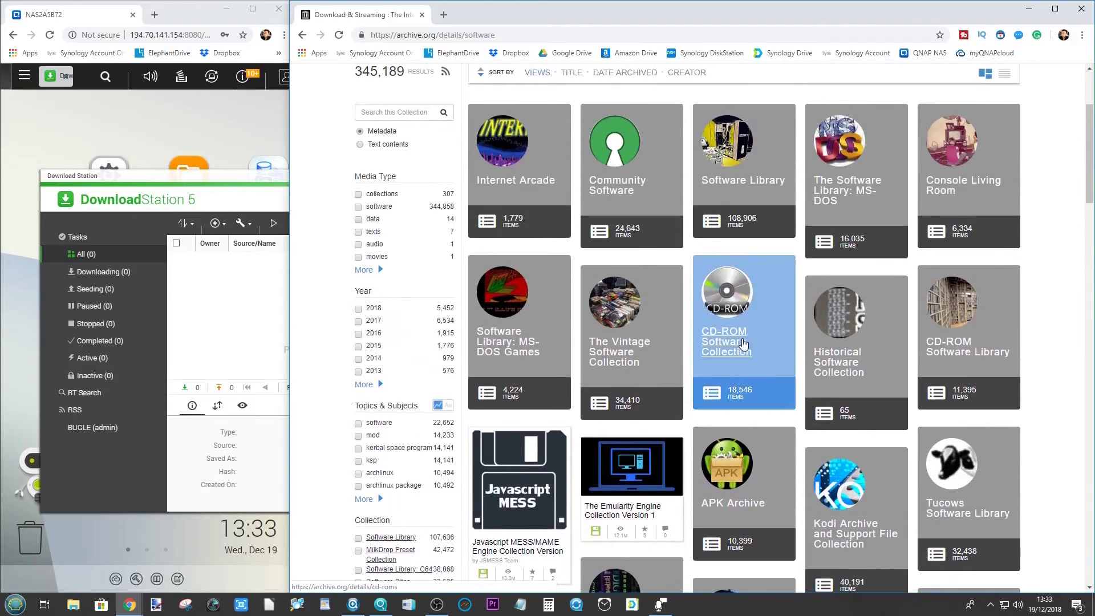
scroll(734, 340, down, 1)
scroll(734, 339, down, 5)
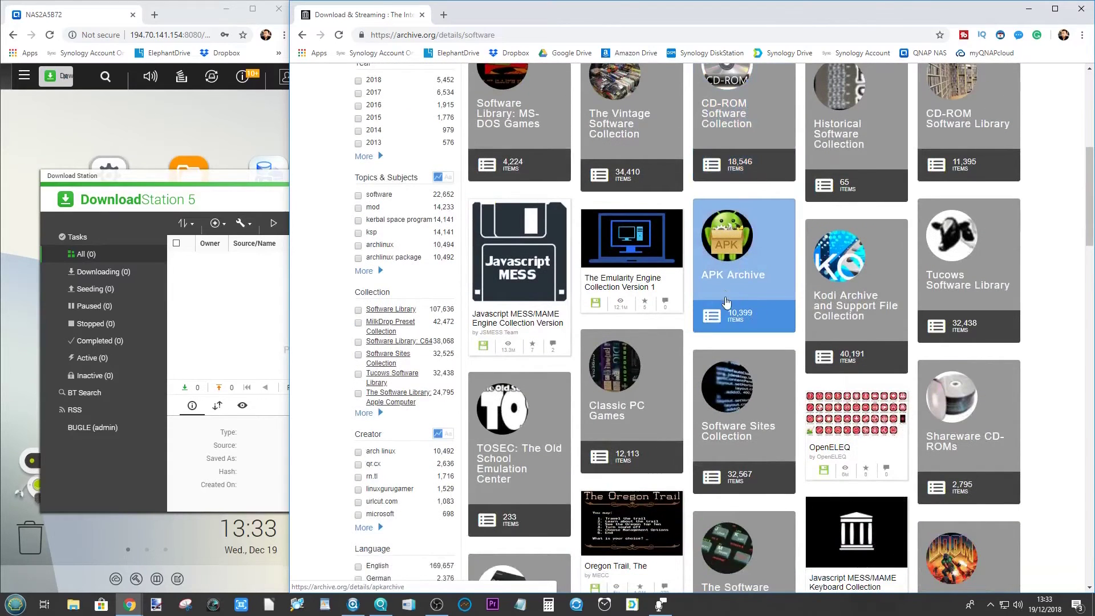
scroll(726, 229, up, 4)
scroll(726, 229, up, 4)
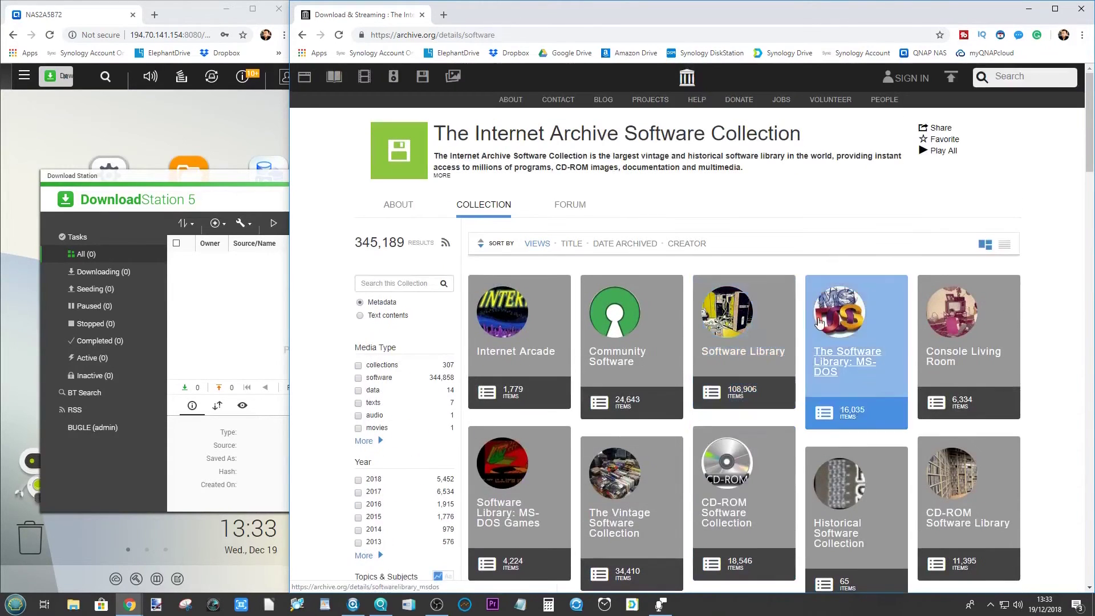
scroll(596, 328, down, 6)
scroll(596, 328, down, 5)
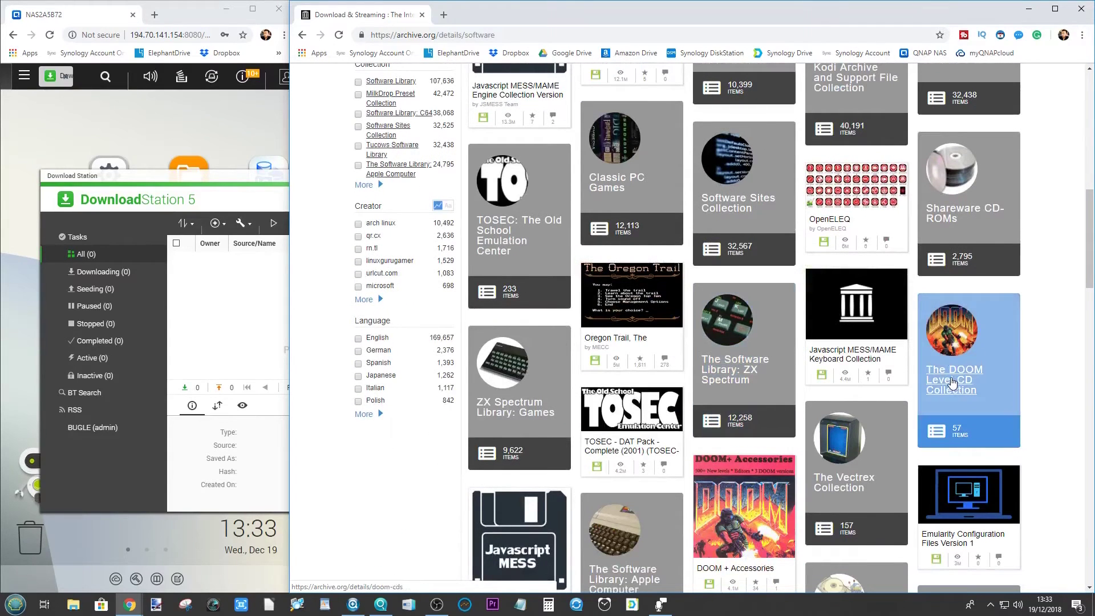
Open The DOOM Level CD Collection and browse the MegaDoom II item page.
click(957, 345)
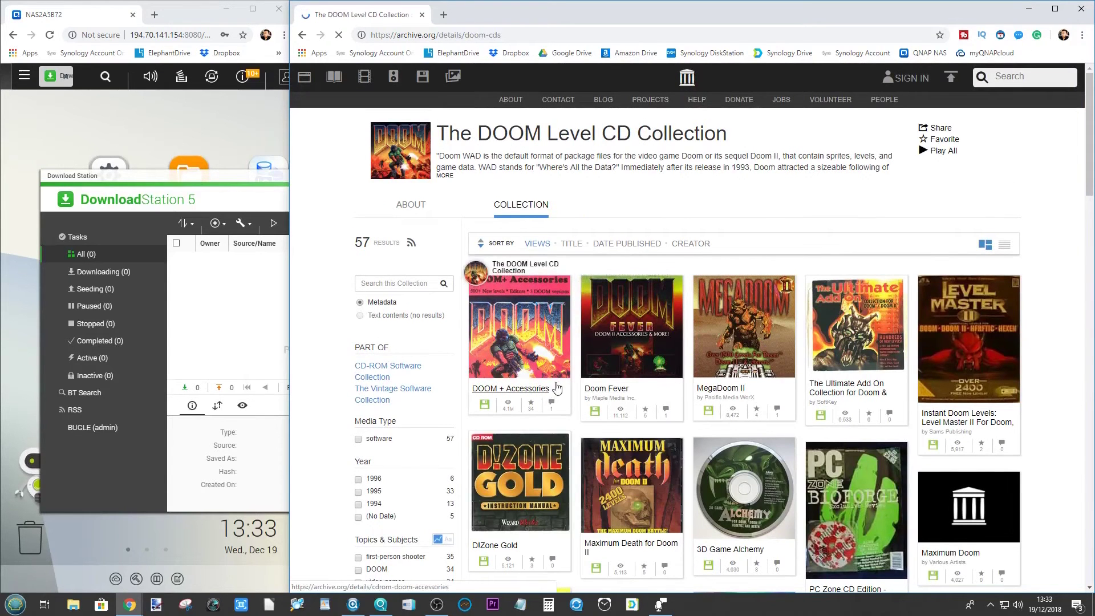
scroll(570, 400, down, 1)
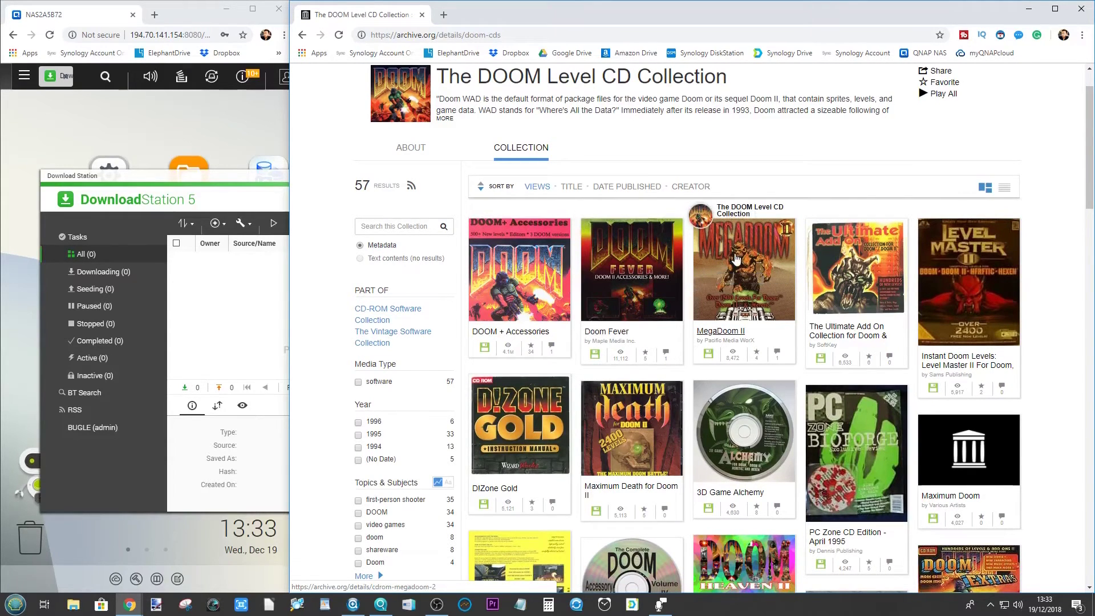
click(734, 322)
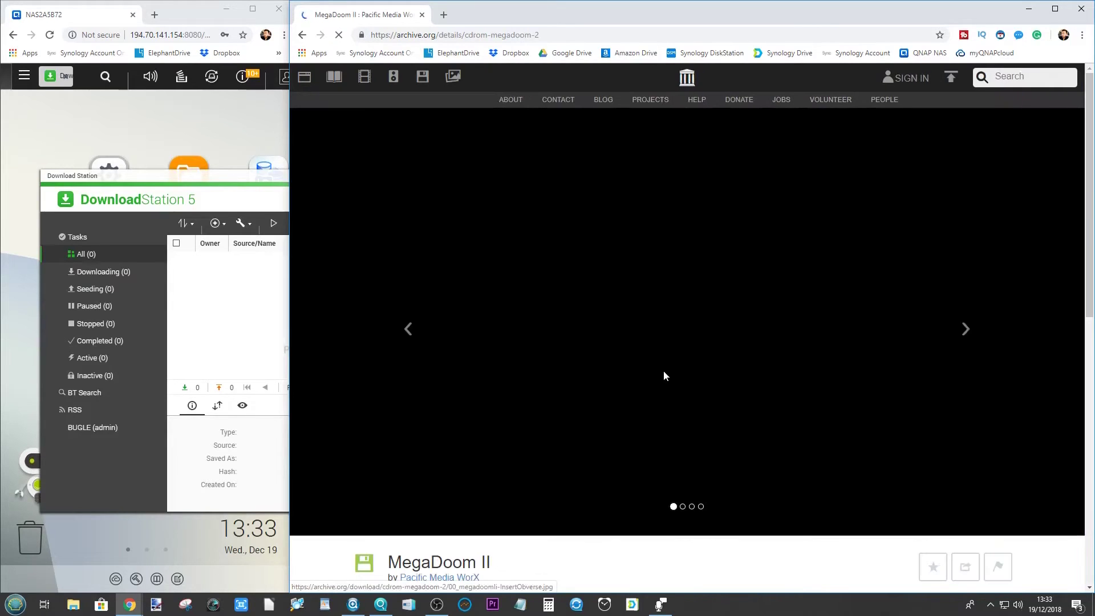
scroll(662, 387, down, 5)
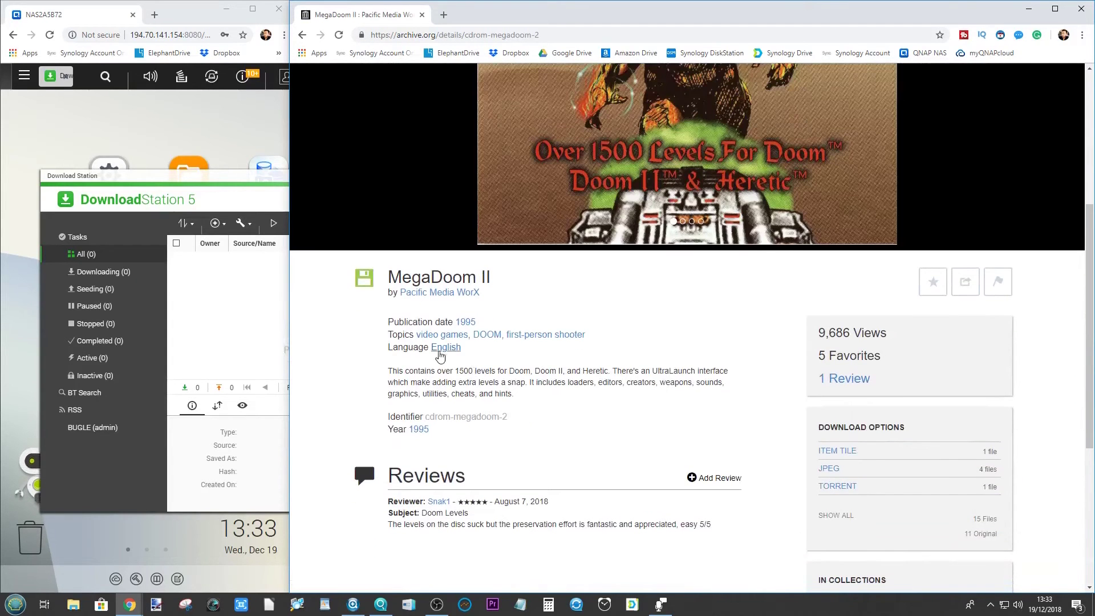
scroll(449, 382, down, 2)
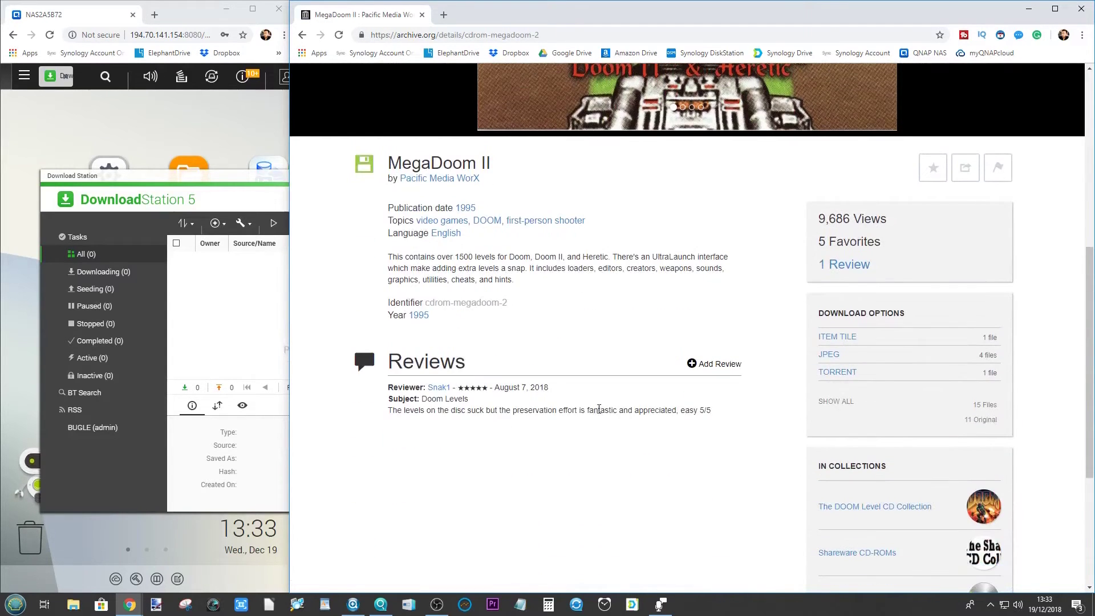
scroll(594, 427, up, 7)
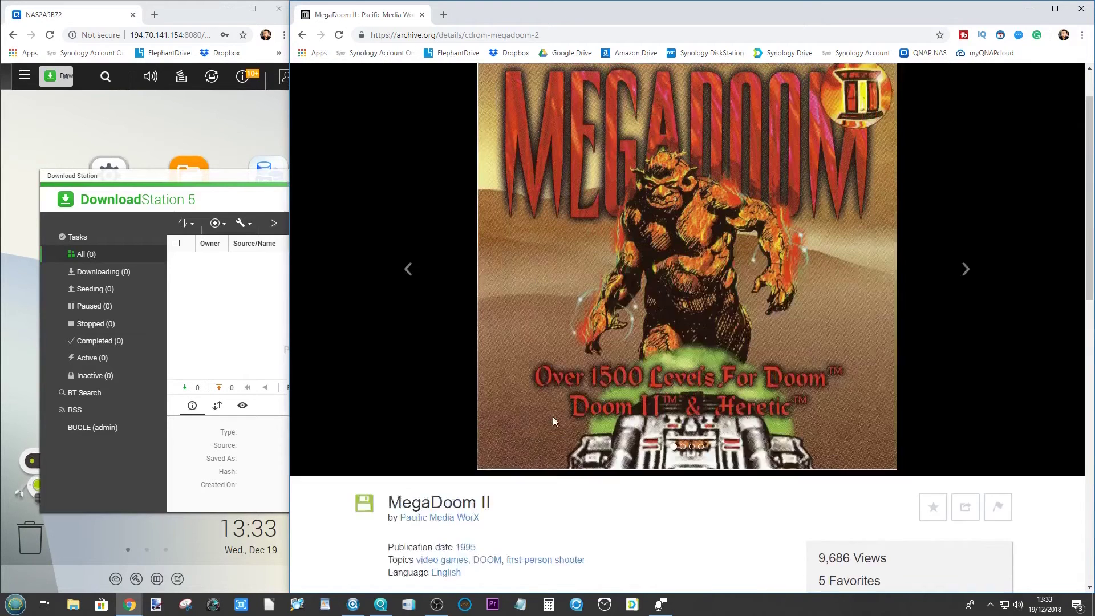
Return to the collection and open the DOOM + Accessories item.
key(alt+Left)
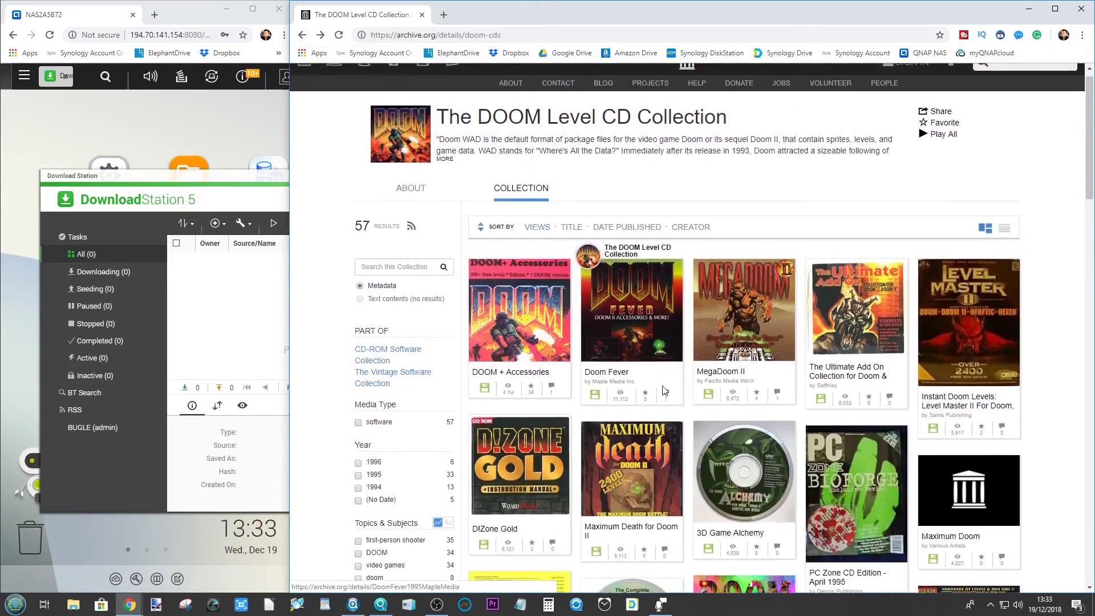
scroll(620, 310, down, 7)
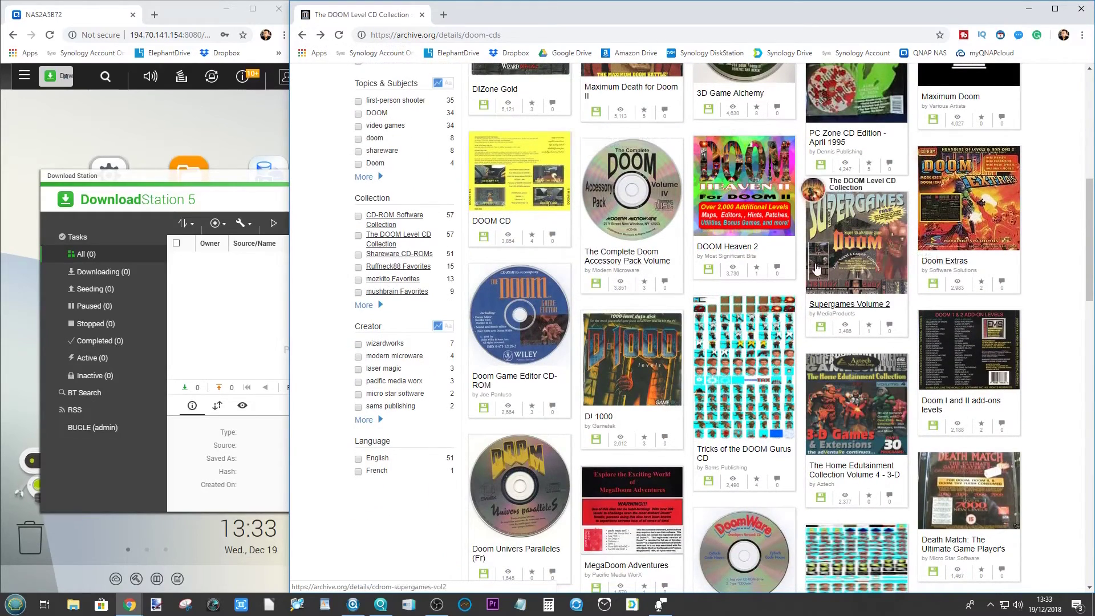
scroll(532, 267, up, 7)
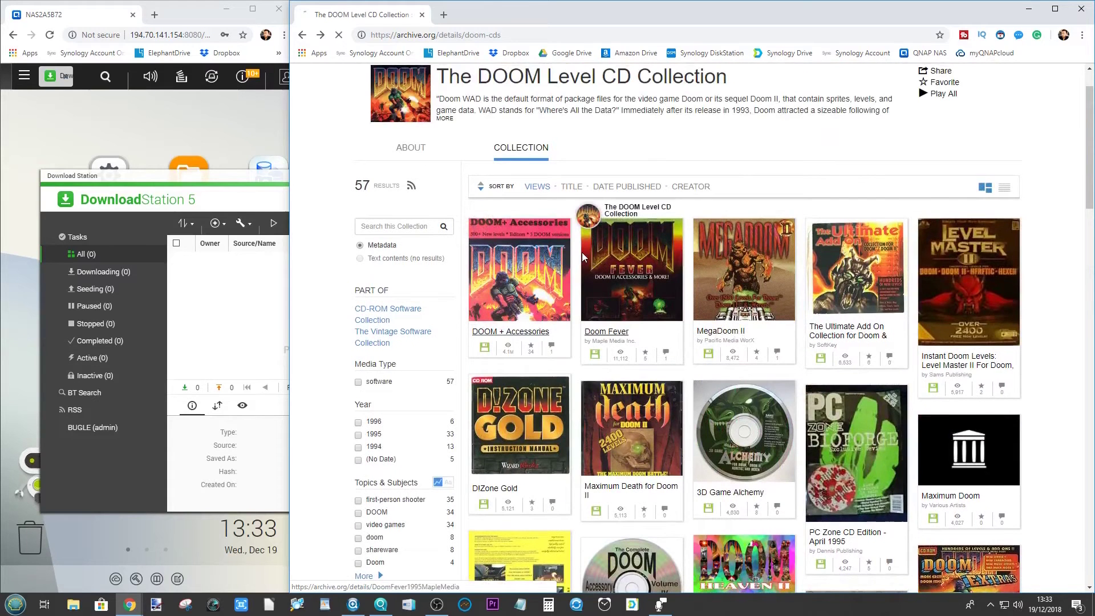
click(531, 267)
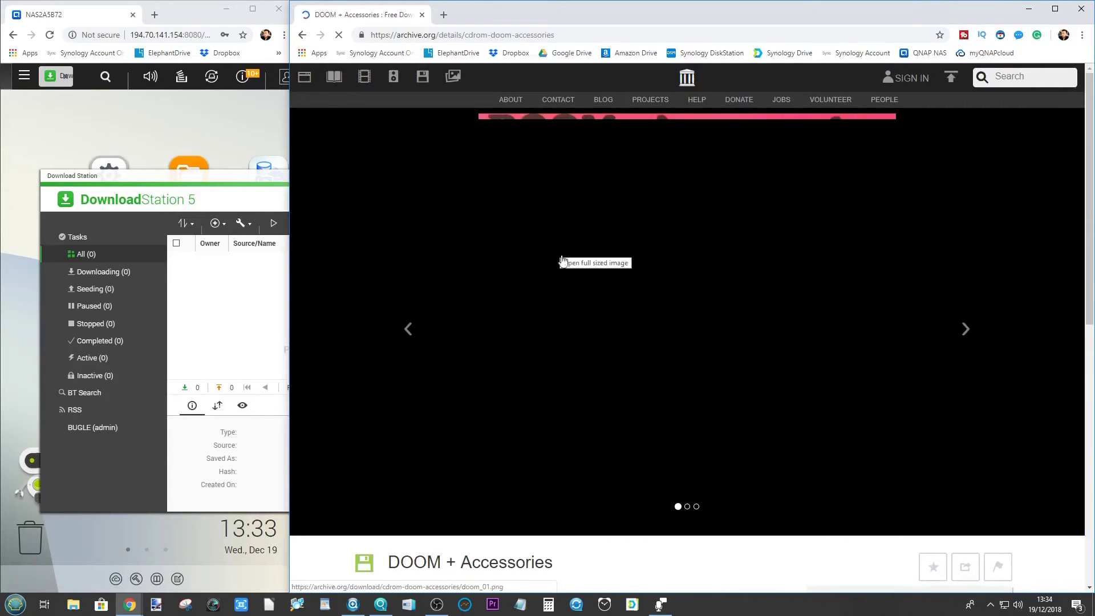
Look over the DOOM + Accessories contents list, including the Shareware versions entry.
scroll(565, 269, down, 6)
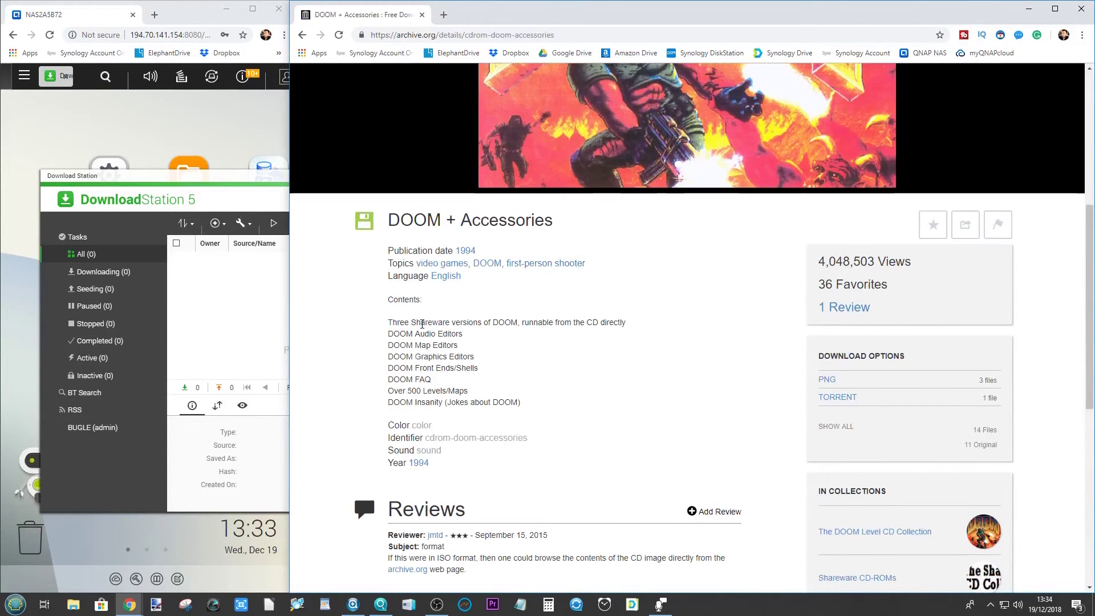
drag(422, 324, 480, 323)
click(515, 317)
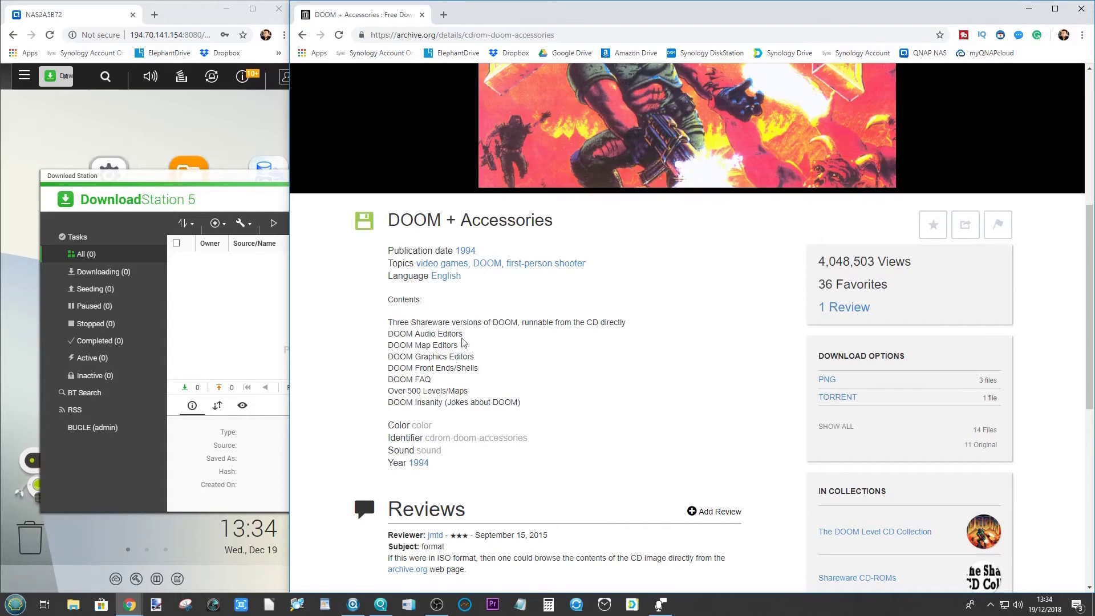
scroll(507, 294, up, 5)
scroll(902, 257, down, 5)
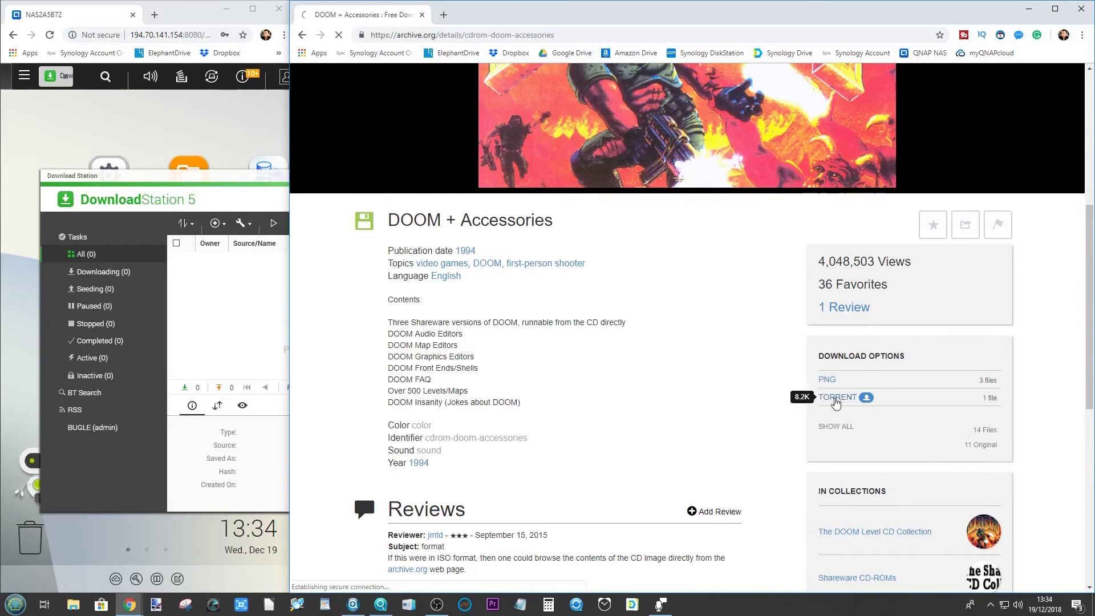
Download the DOOM + Accessories torrent file and copy its link address.
click(835, 398)
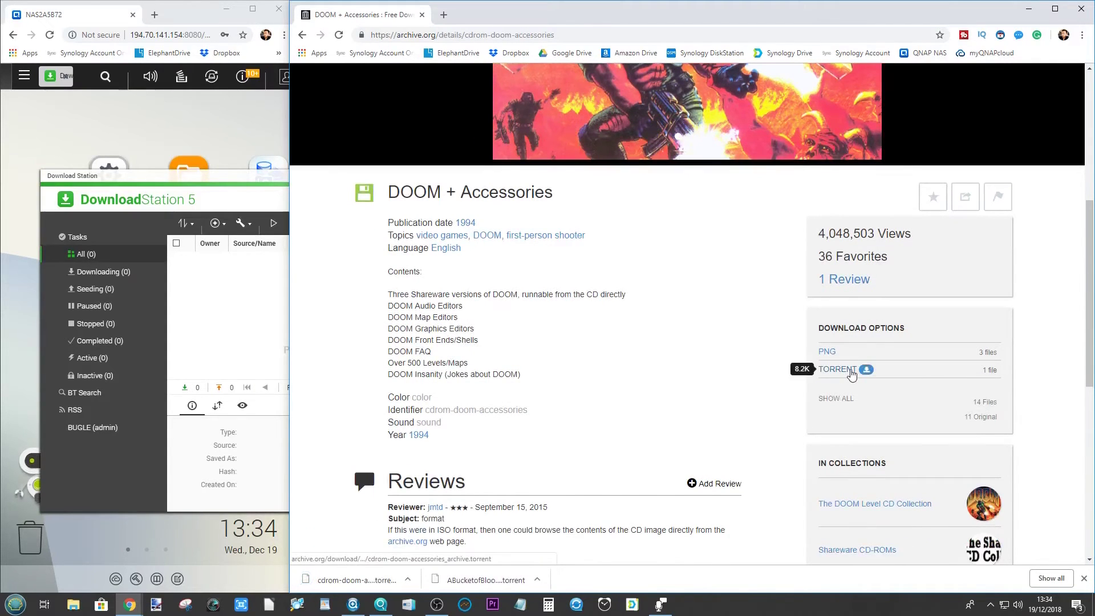
right_click(852, 371)
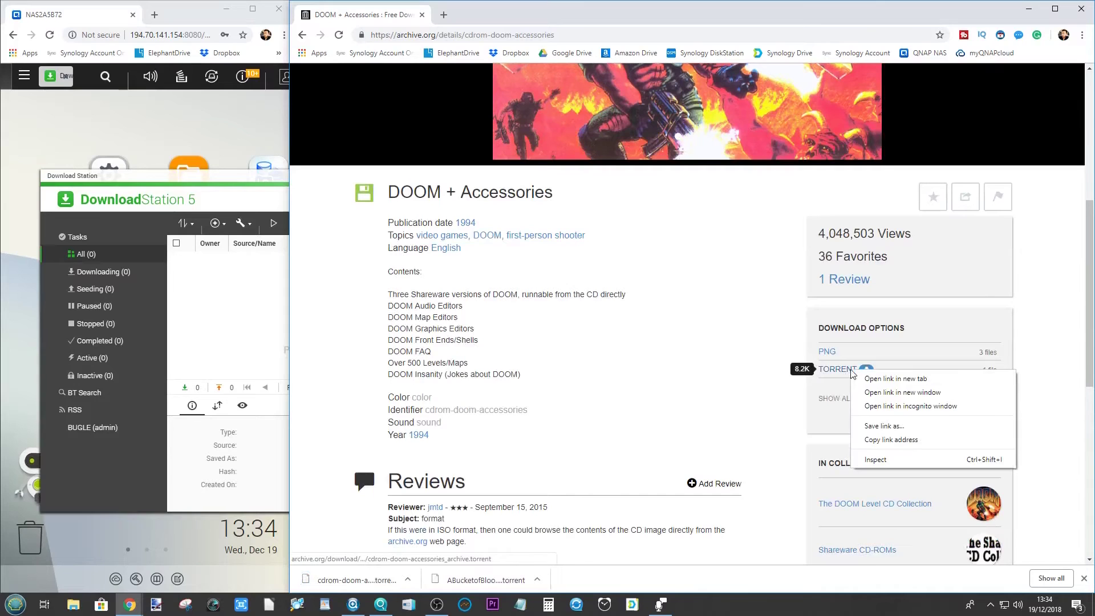
click(883, 440)
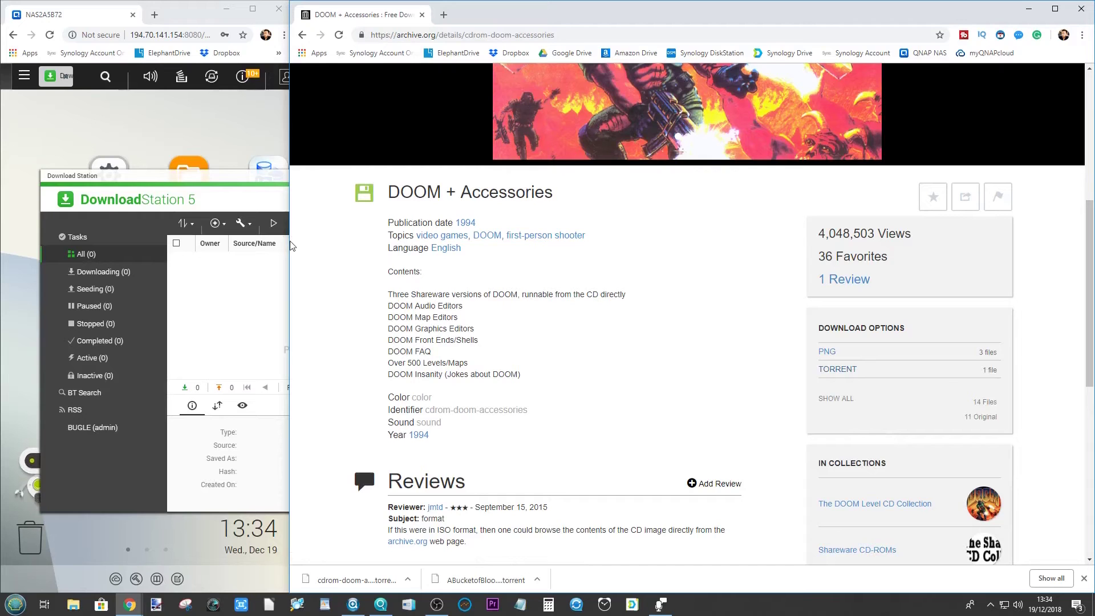
drag(290, 241, 998, 242)
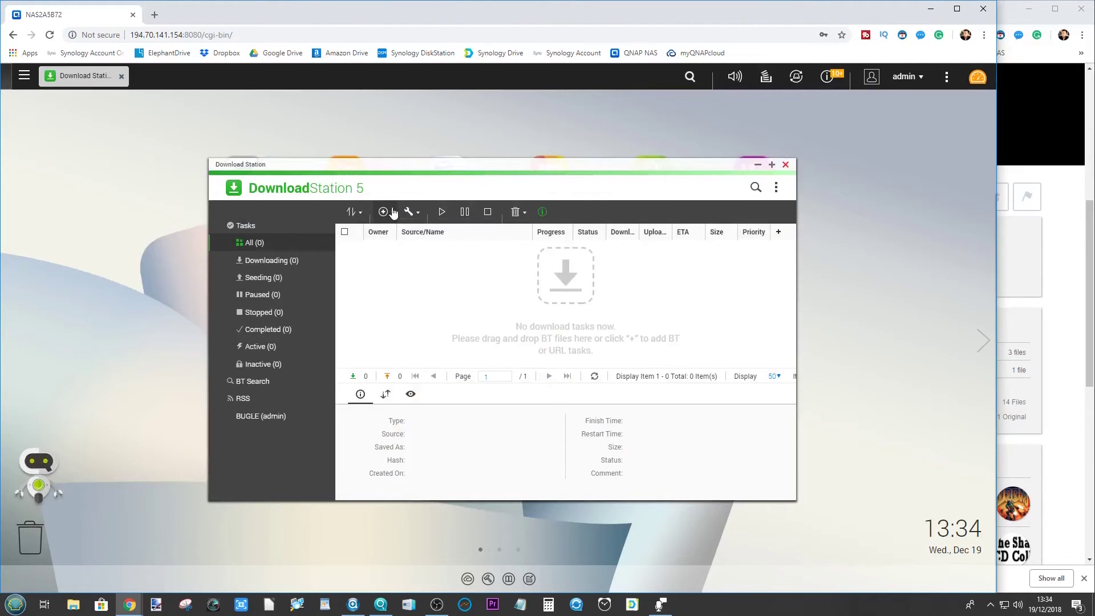
Add a URL task with the pasted archive.org torrent link, keeping Download as both save and temporary folder.
click(391, 215)
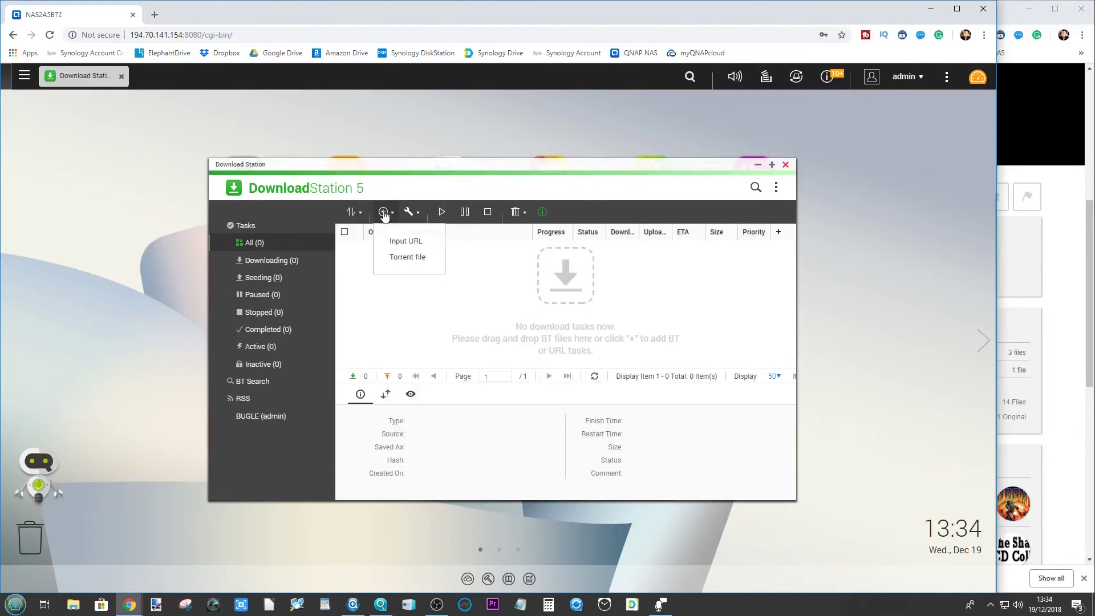
click(406, 246)
key(ctrl+v)
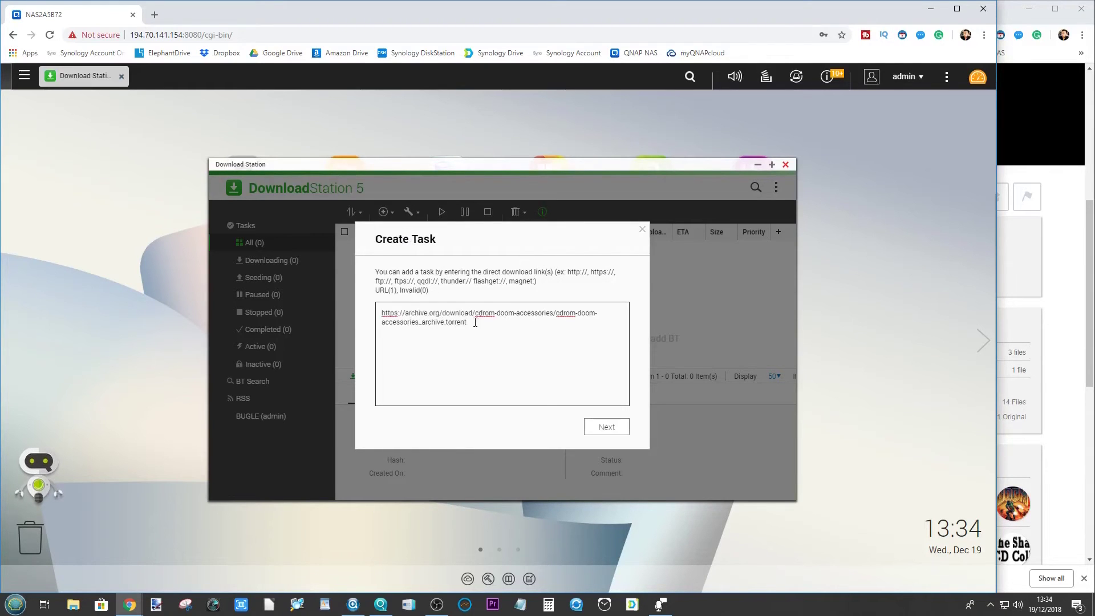
drag(466, 324, 379, 312)
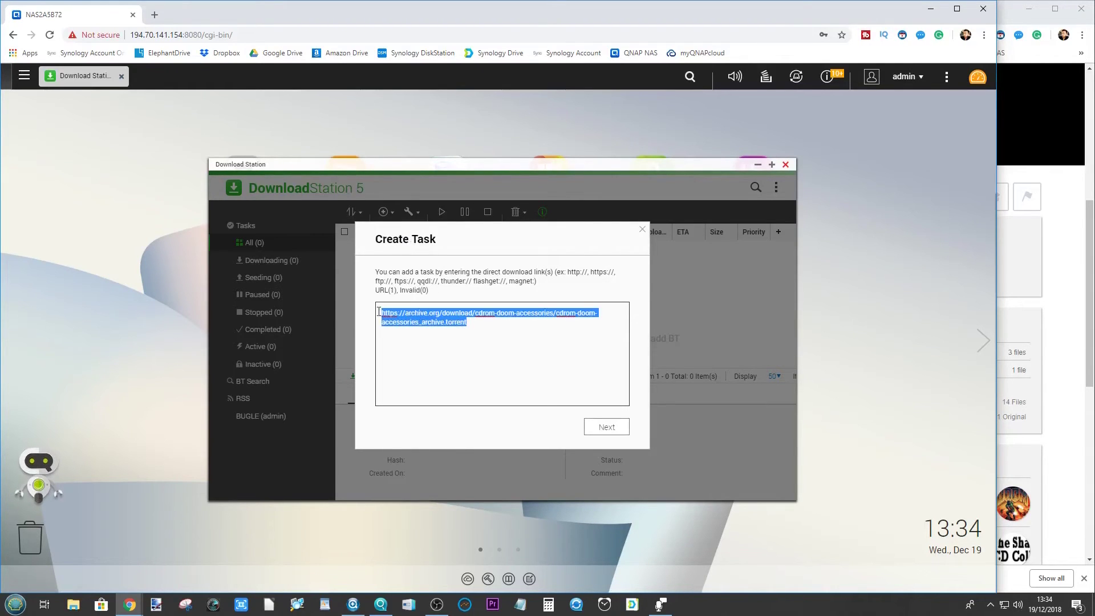
click(531, 329)
drag(423, 322, 444, 322)
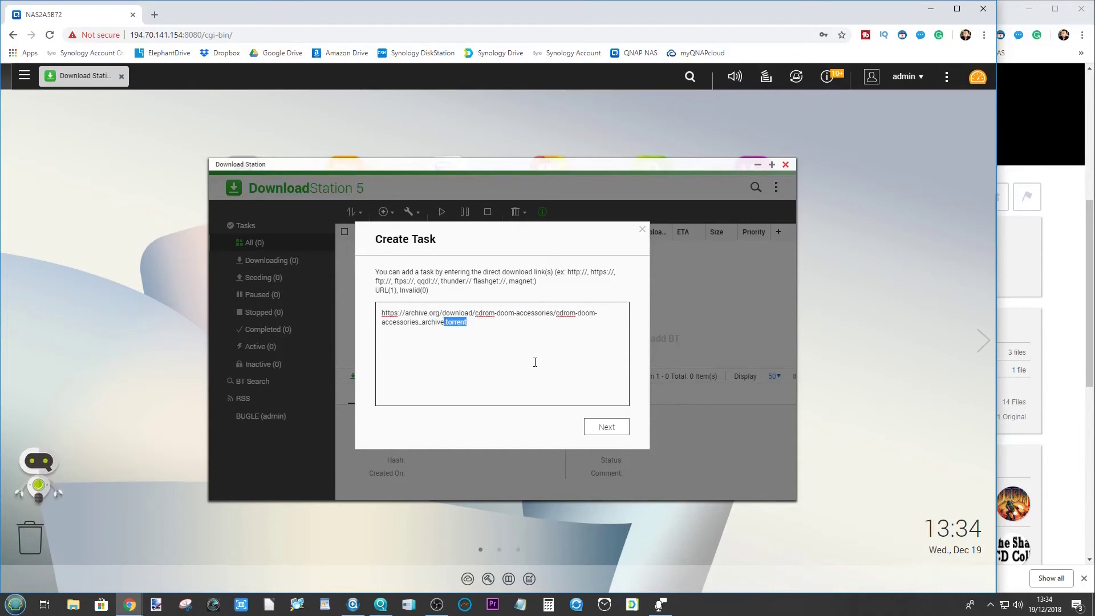
click(606, 427)
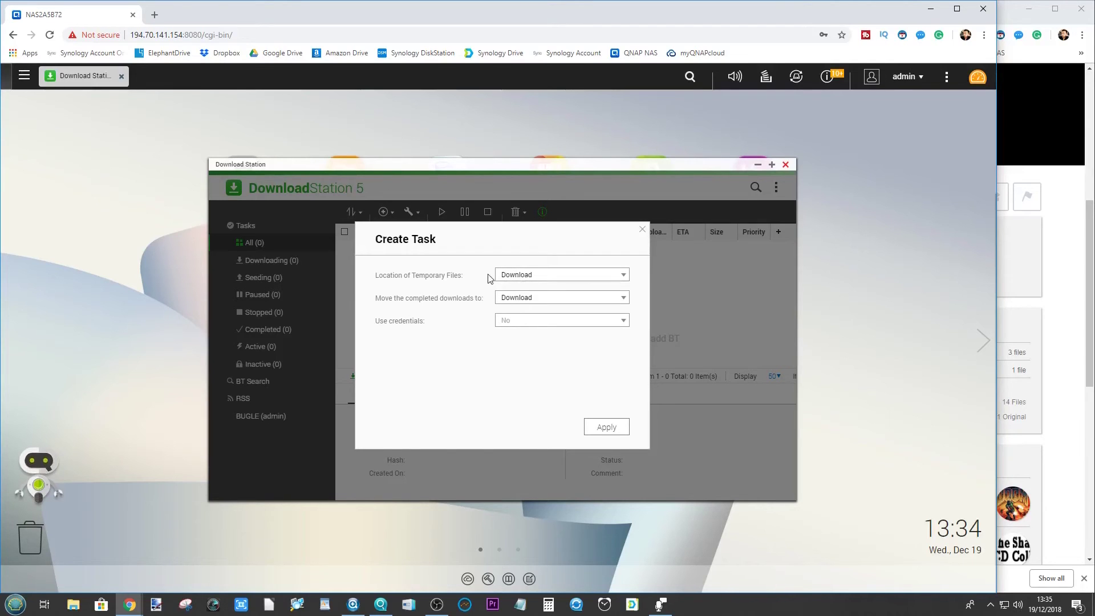
click(526, 275)
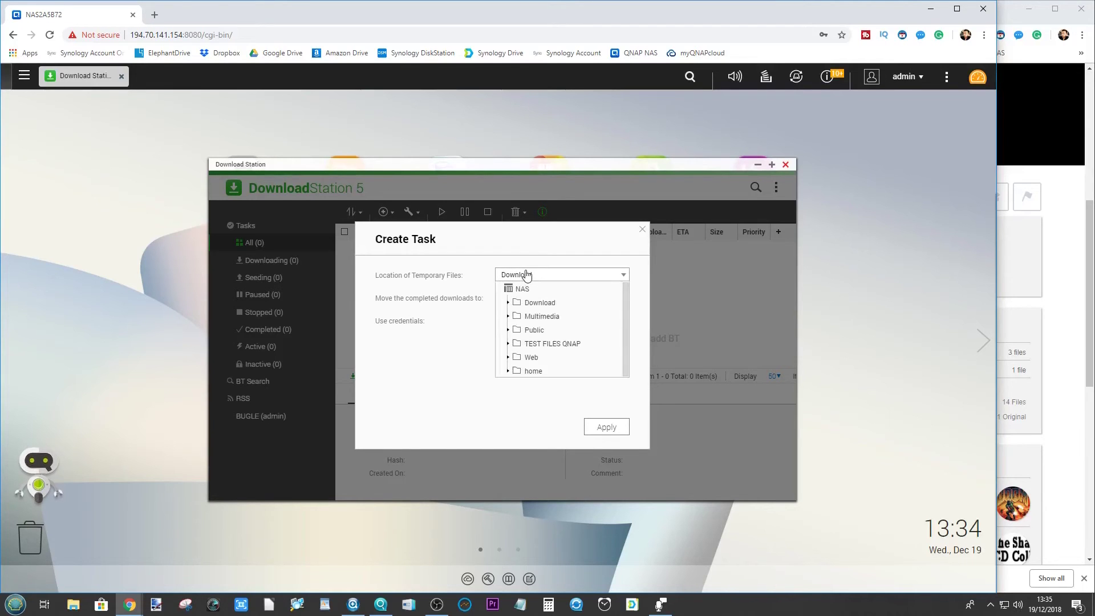
click(536, 278)
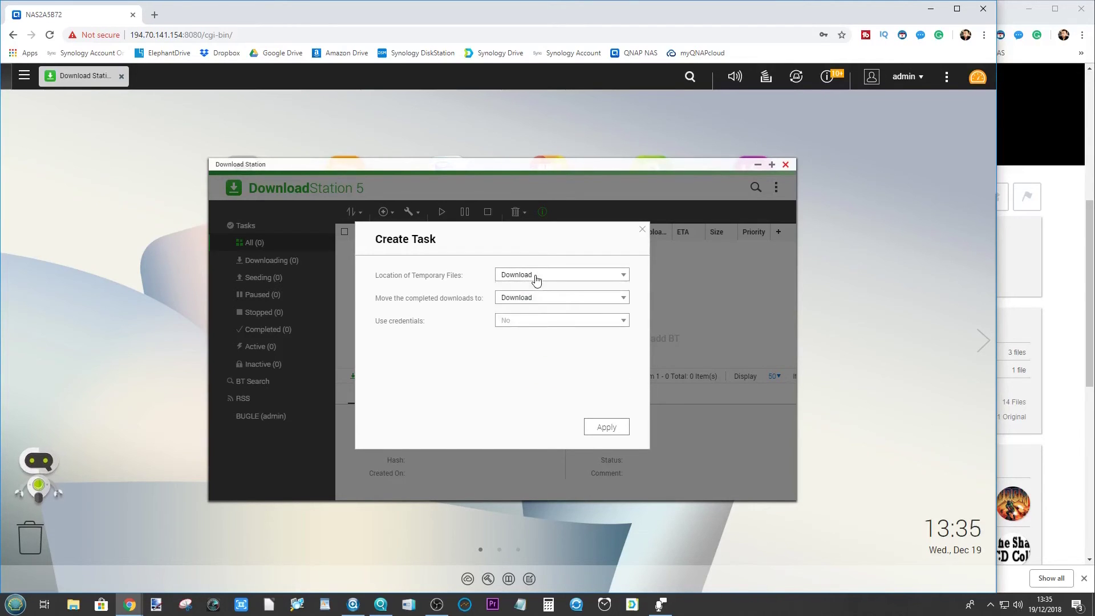
click(607, 428)
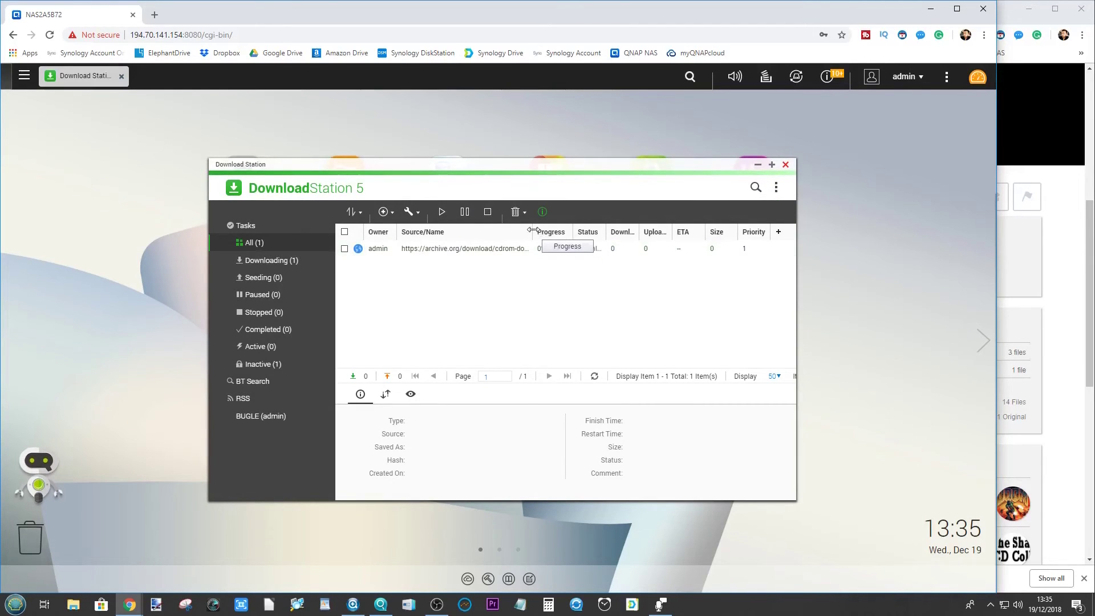
Widen the Source/Name column and enlarge the Download Station window leftward.
drag(533, 230, 569, 230)
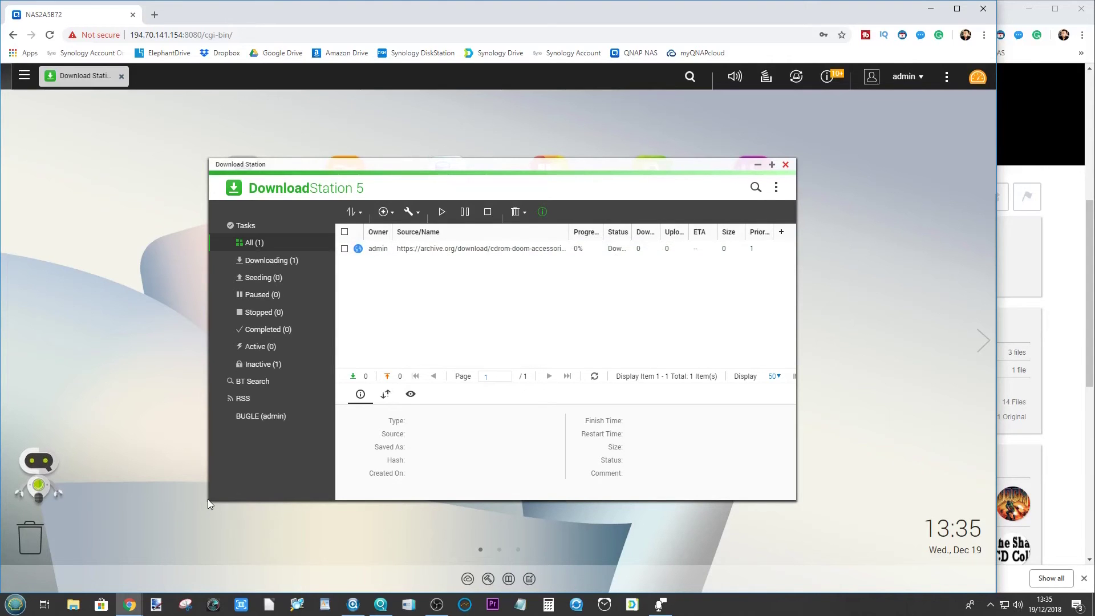
drag(208, 499, 82, 504)
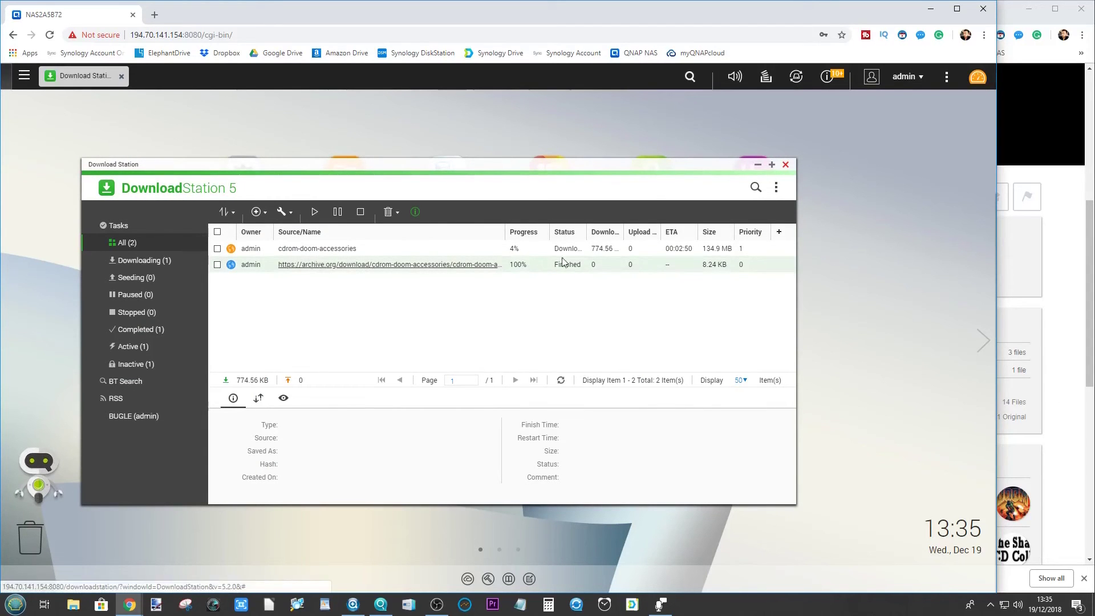
Show all files of DOOM + Accessories on archive.org, then return to the download tasks.
key(alt+Tab)
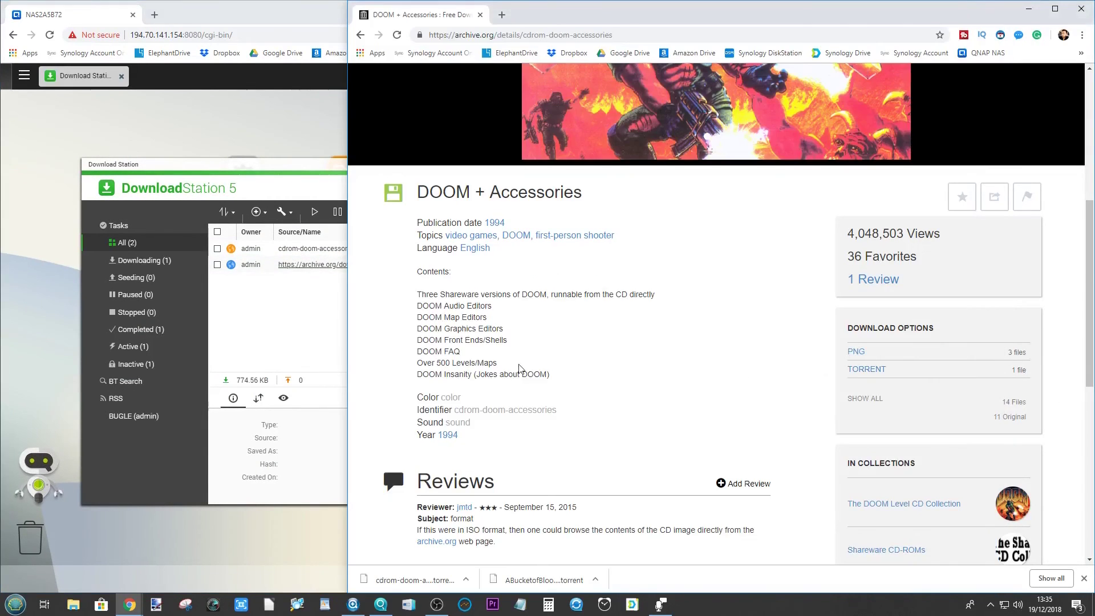
scroll(528, 379, down, 4)
scroll(528, 379, up, 6)
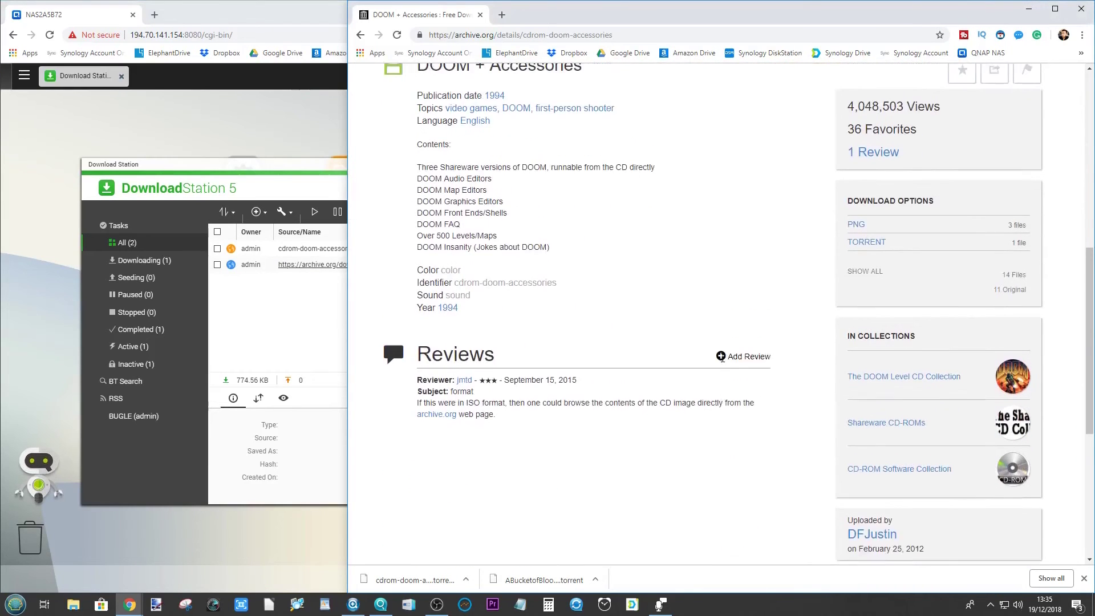
scroll(723, 362, down, 3)
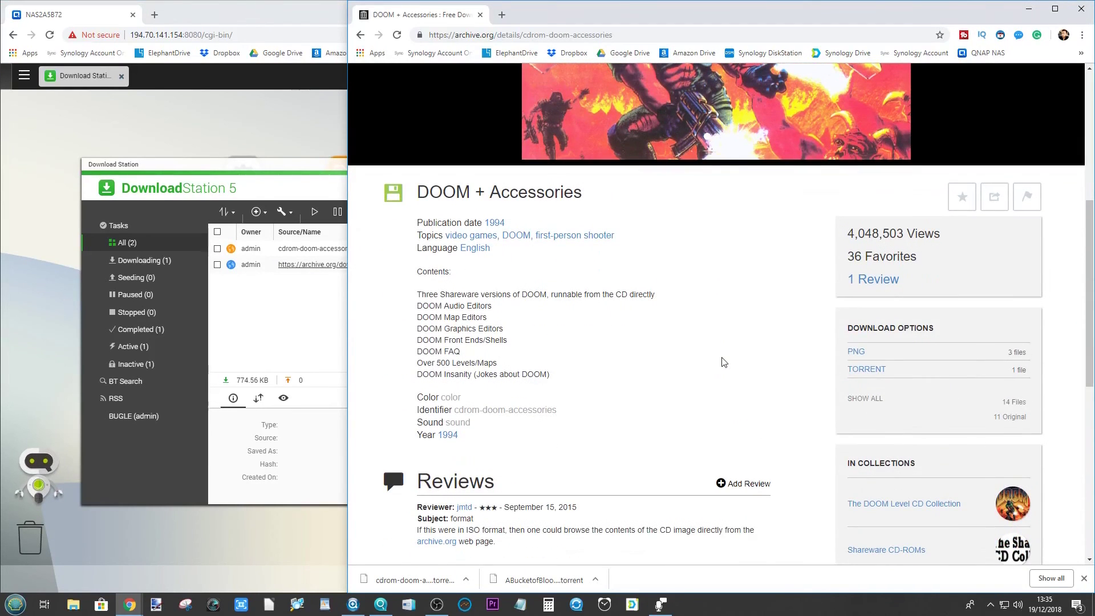
click(865, 399)
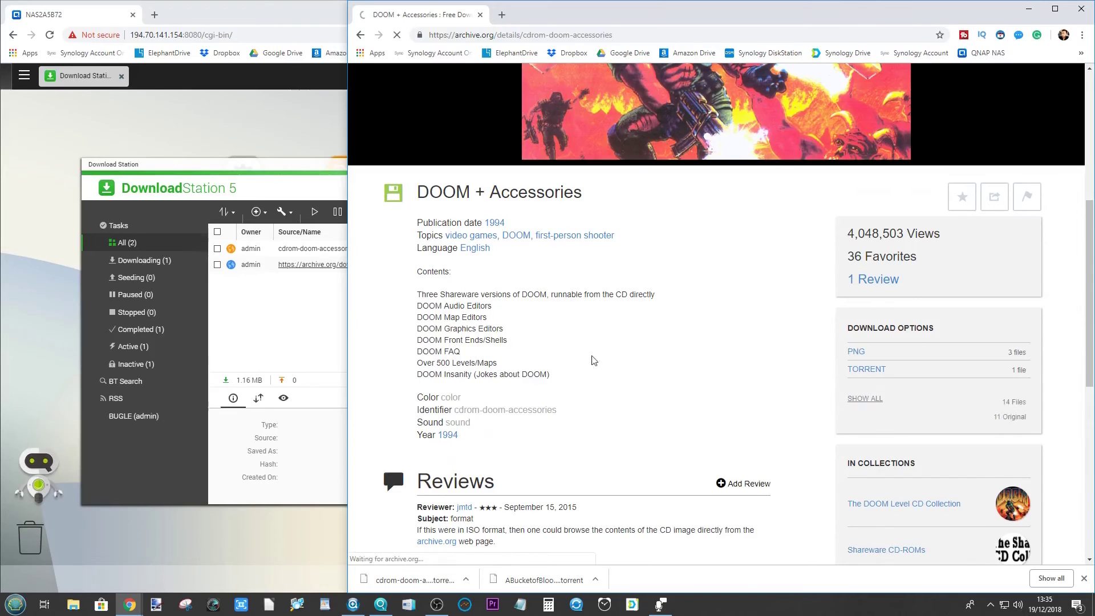
click(275, 316)
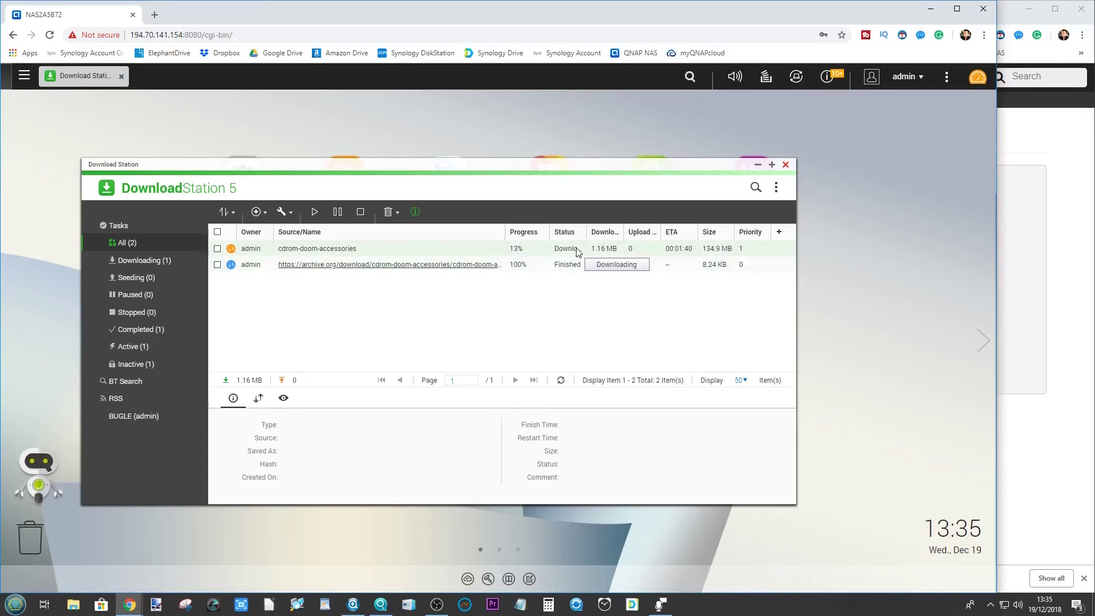
Widen the Status column and filter the task list to Completed tasks.
drag(588, 232, 707, 234)
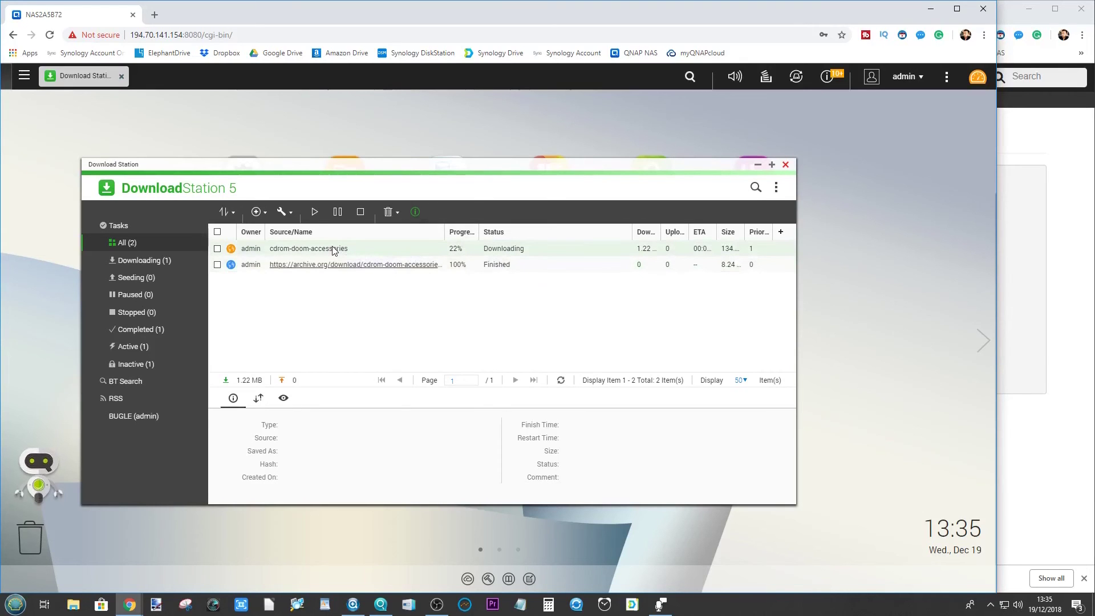
click(150, 330)
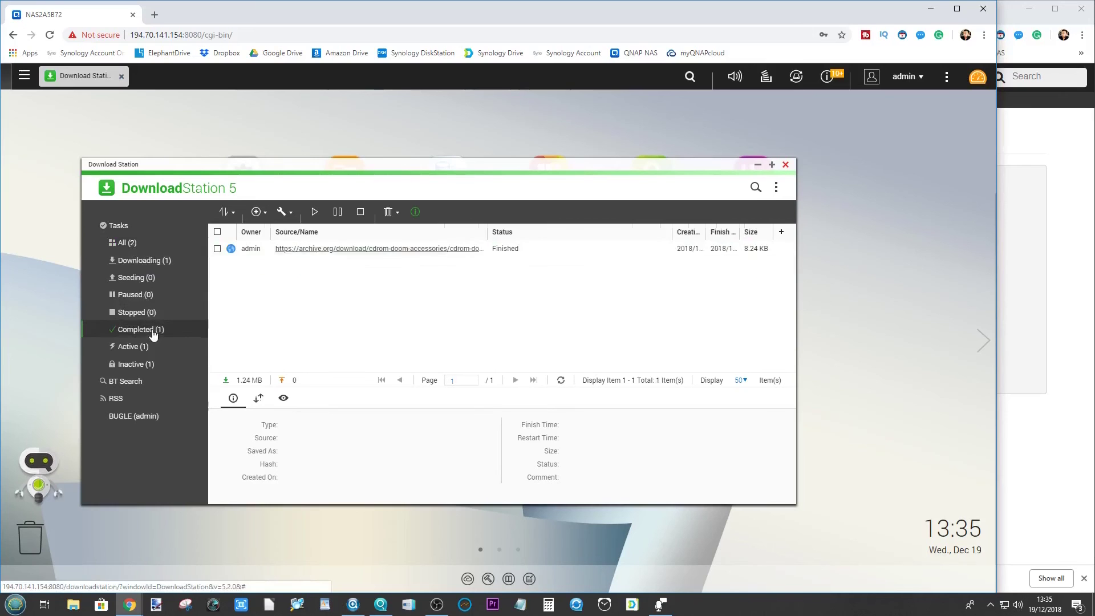
Remove the completed torrent URL task and delete its data.
right_click(408, 252)
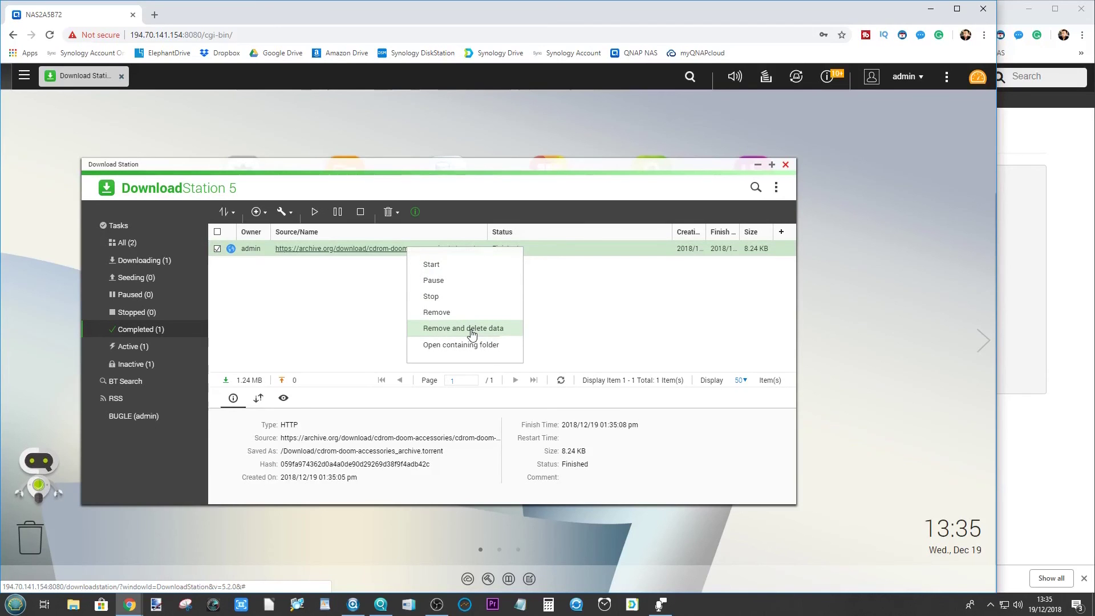
click(335, 291)
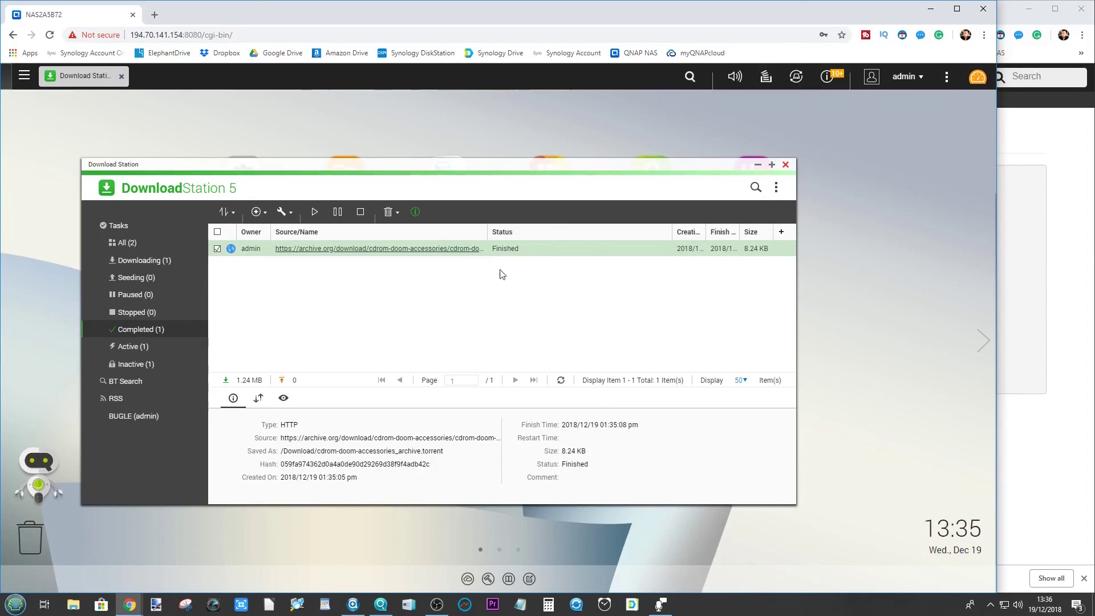
right_click(322, 253)
click(354, 328)
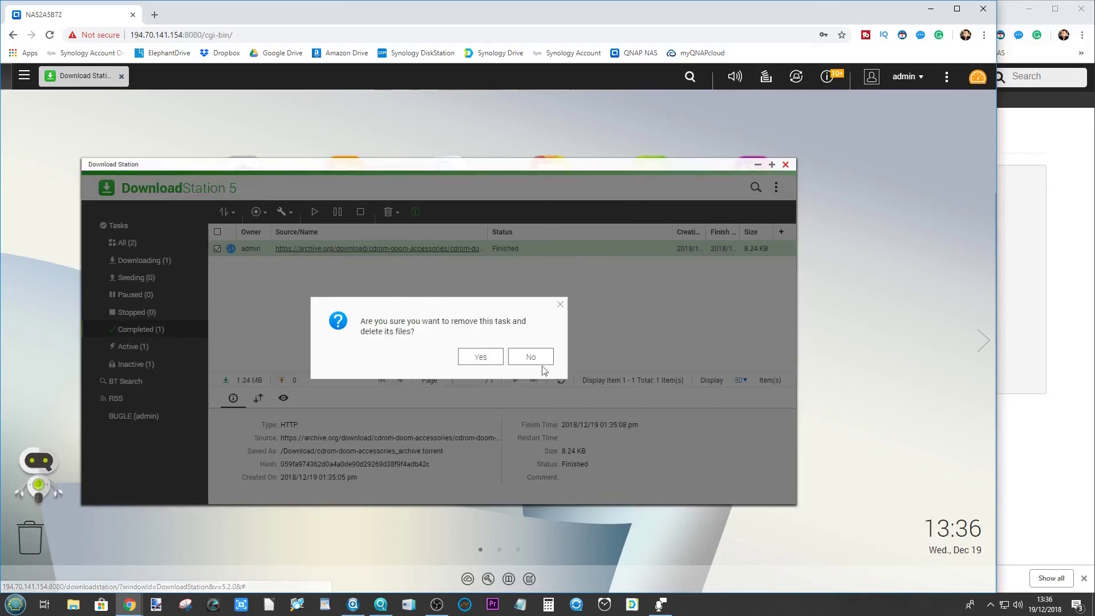
click(481, 357)
Remove the downloading cdrom-doom-accessories task with its data and close Download Station.
click(142, 260)
right_click(330, 251)
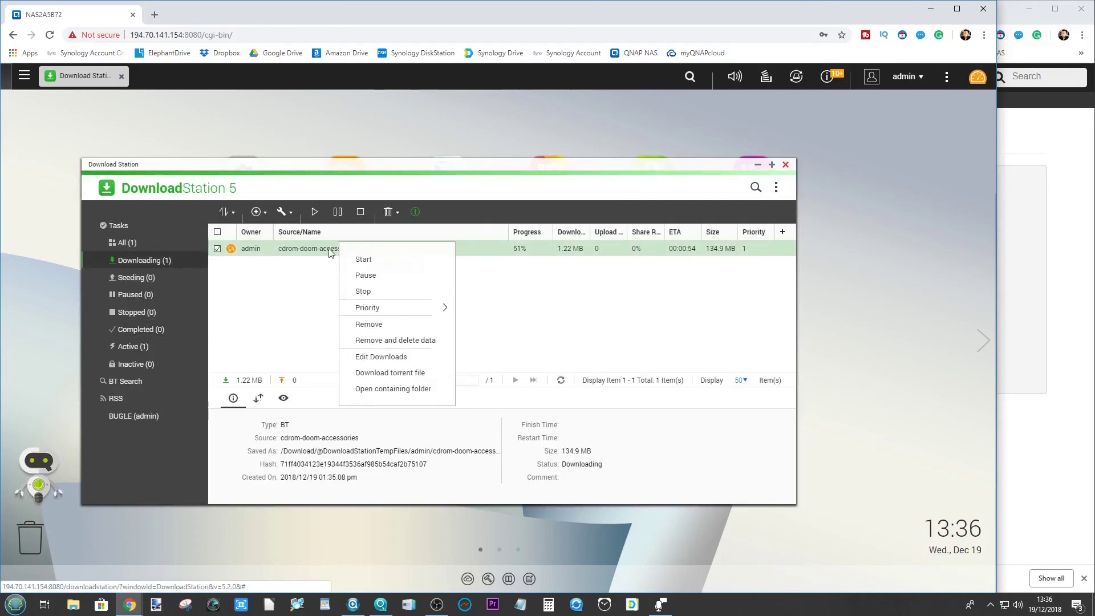
click(368, 340)
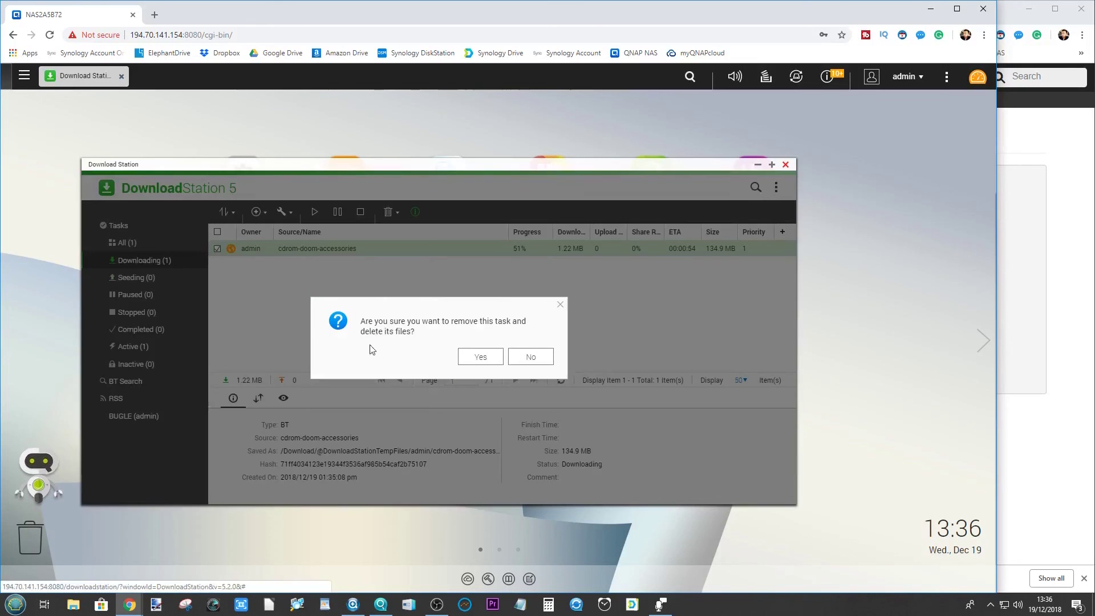
click(481, 358)
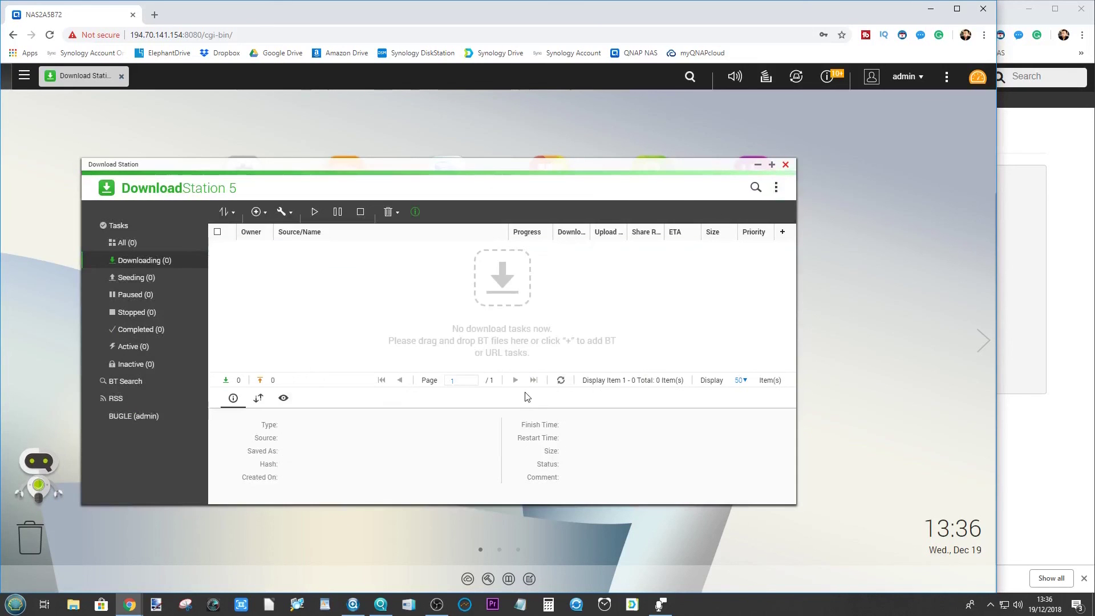
click(786, 165)
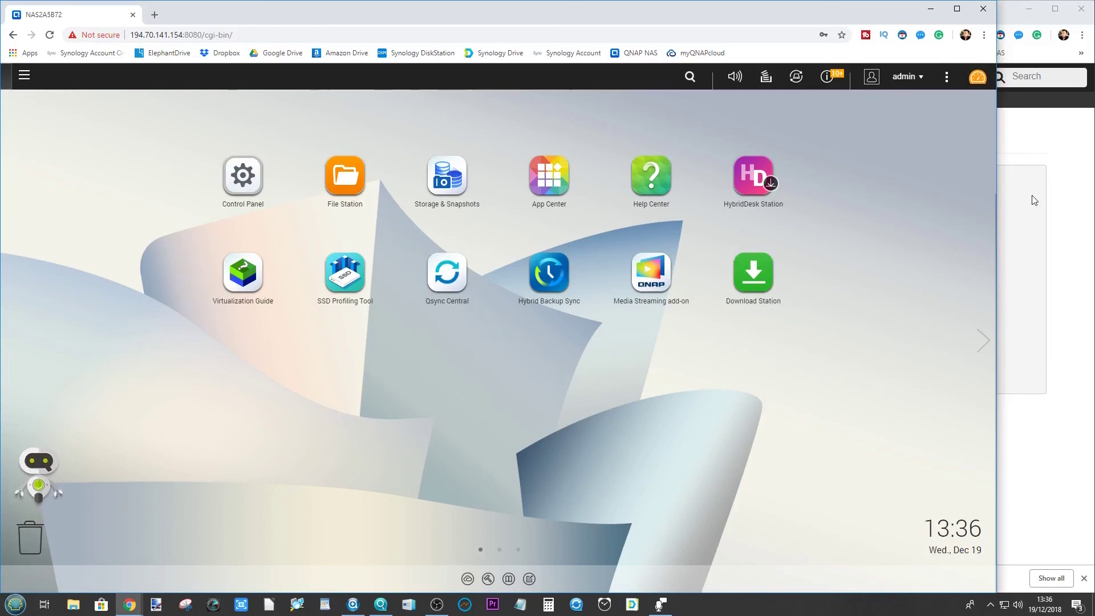
Bring the archive.org file listing forward and narrow it to reveal the QNAP desktop.
click(1021, 152)
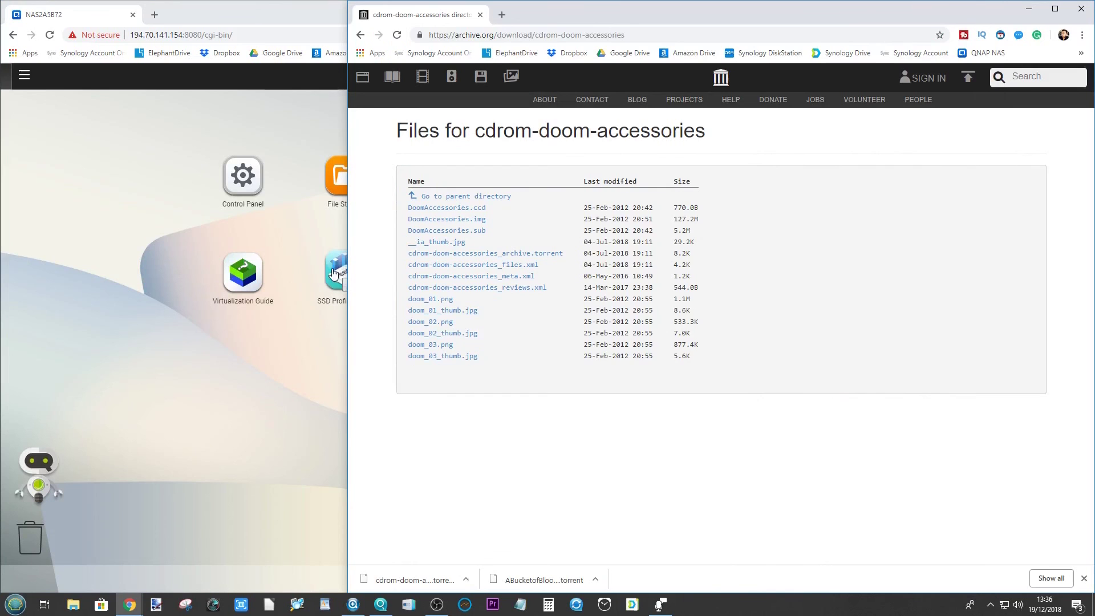
drag(348, 279, 877, 282)
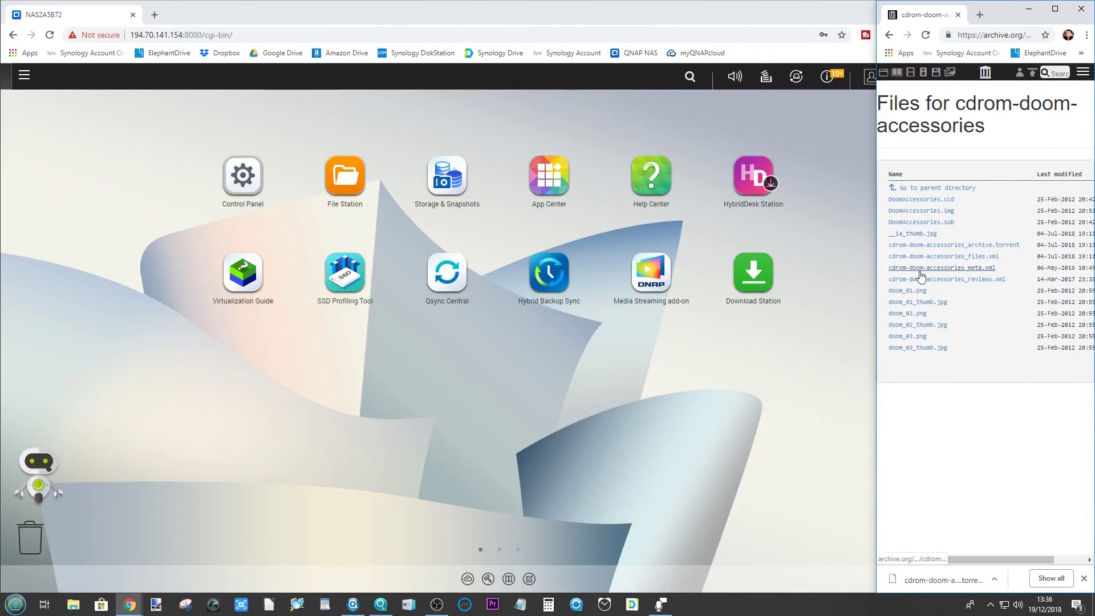